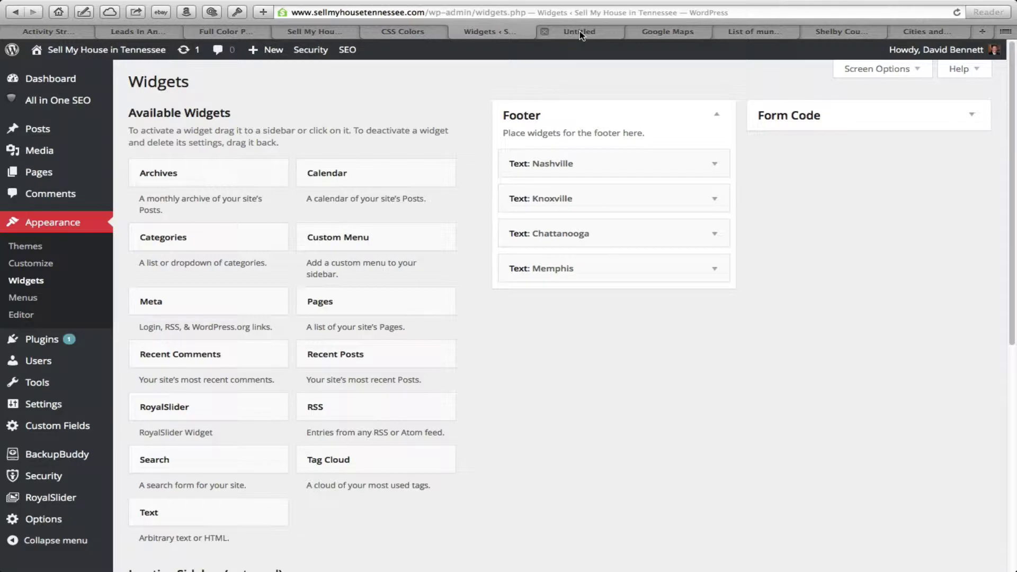
Step: Examine the city lists in the live site's footer and in the Memphis footer text widget
{"action": "left_click", "coordinate": [580, 32]}
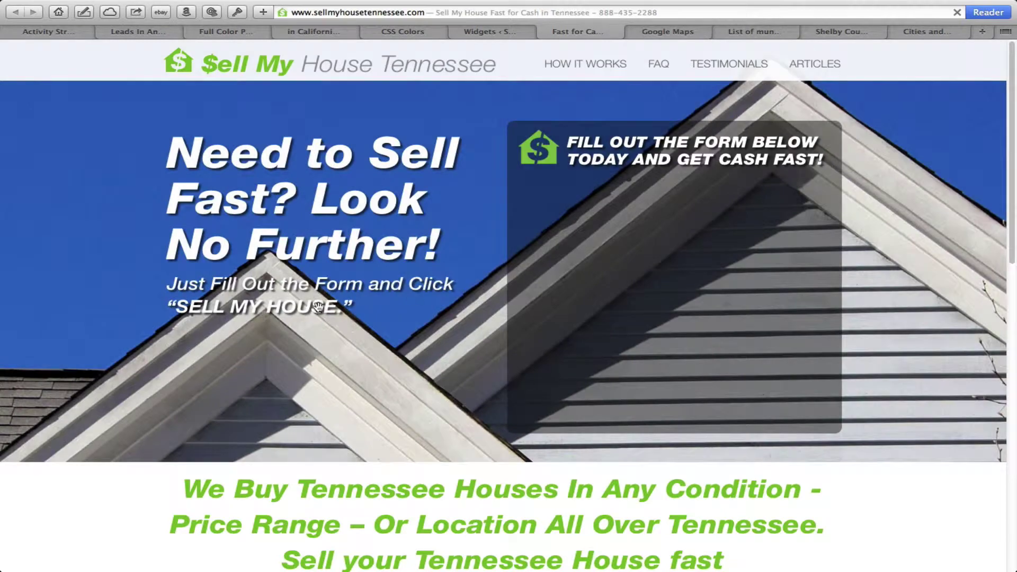
{"action": "scroll", "coordinate": [892, 533], "scroll_direction": "down", "scroll_amount": 15}
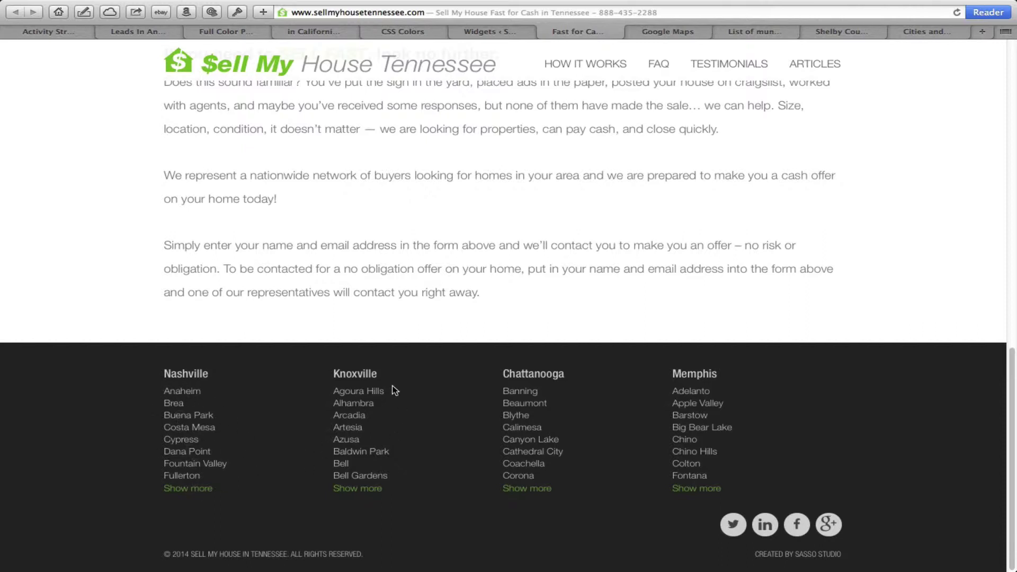
{"action": "left_click", "coordinate": [494, 33]}
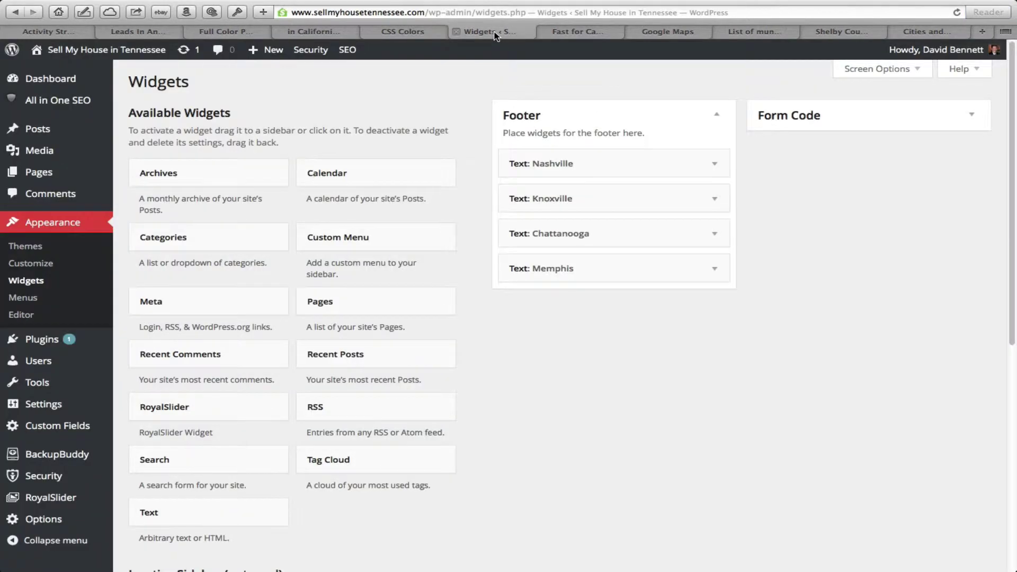
{"action": "left_click", "coordinate": [714, 270]}
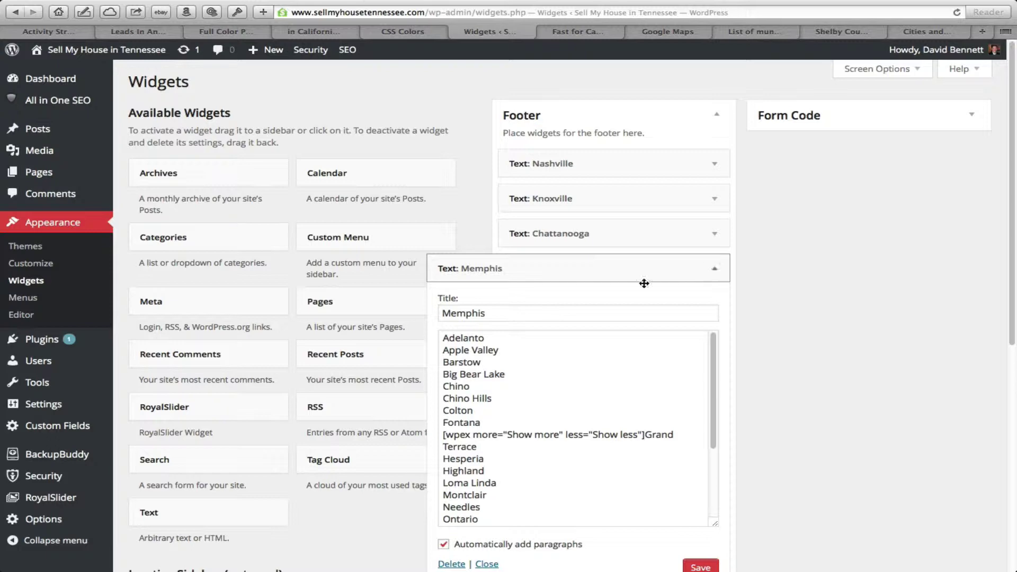
{"action": "left_click", "coordinate": [444, 339]}
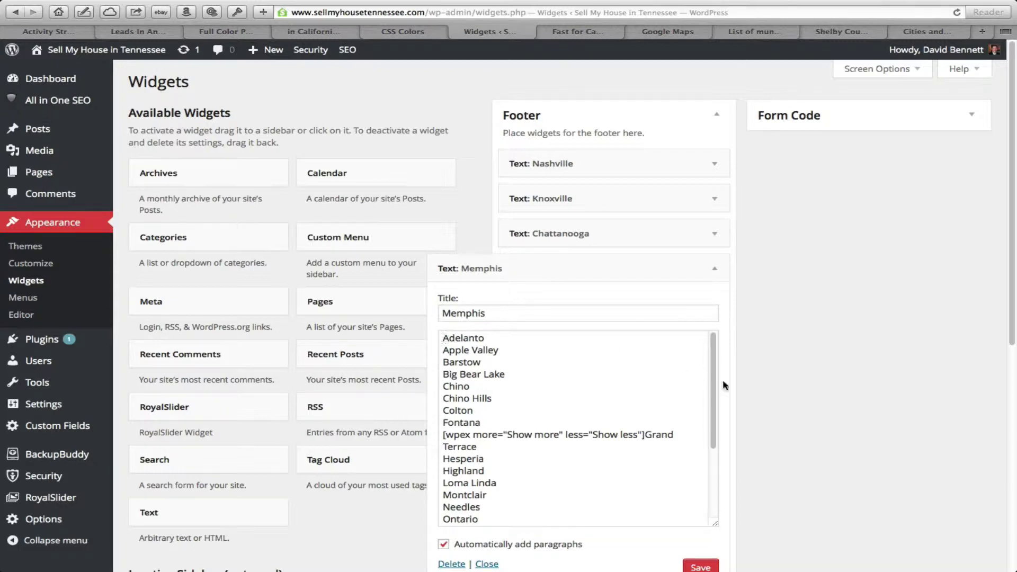
{"action": "left_click", "coordinate": [714, 269]}
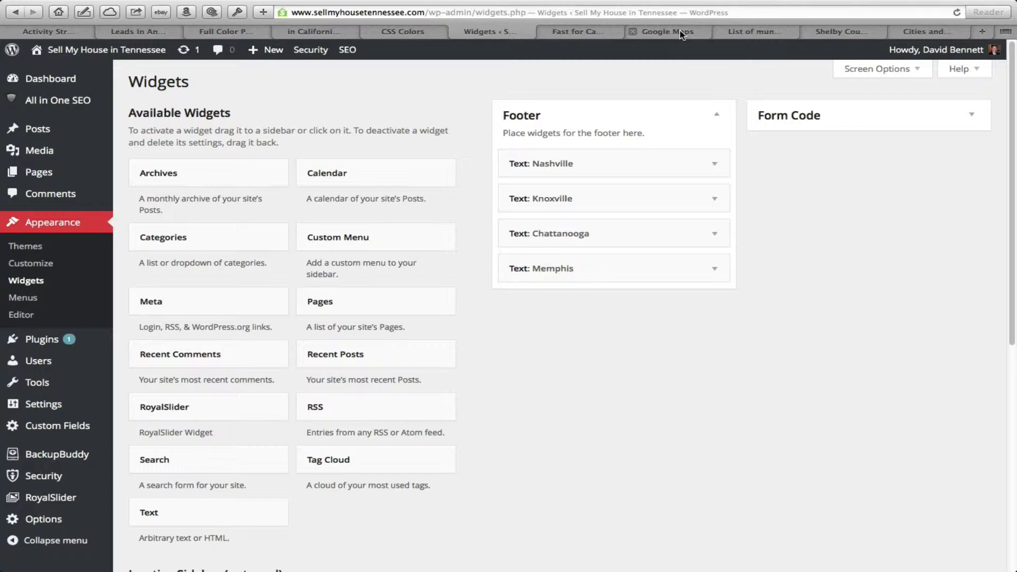
Step: Look over the Tennessee map, Wikipedia's list of Tennessee municipalities with their counties, and the Shelby County article
{"action": "left_click", "coordinate": [681, 33]}
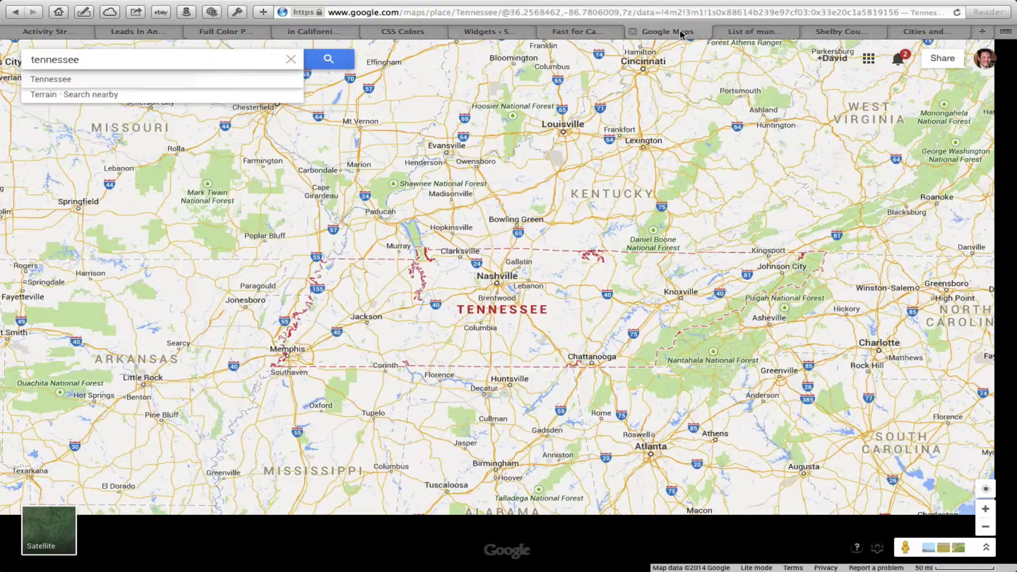
{"action": "left_click", "coordinate": [769, 35]}
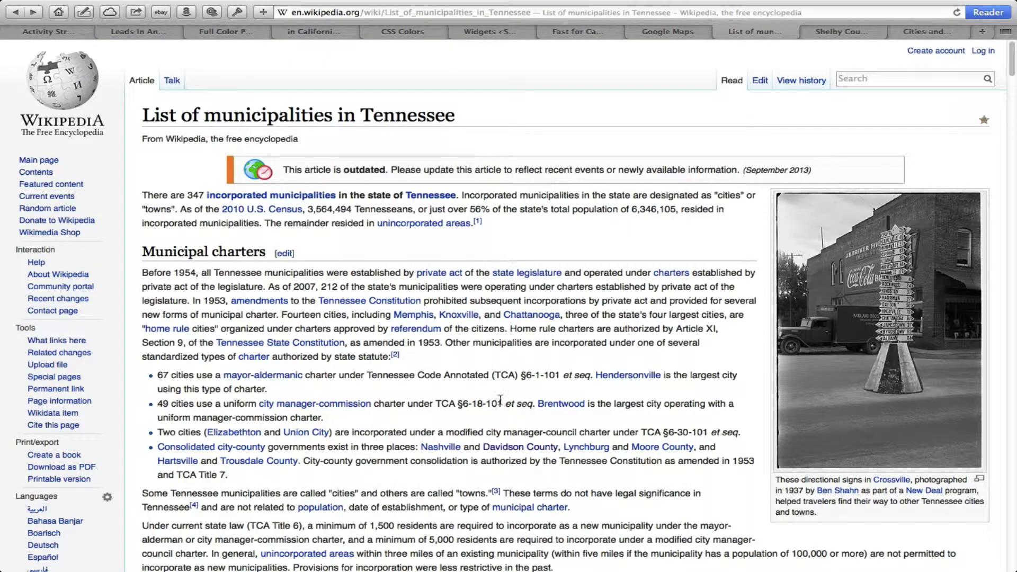
{"action": "scroll", "coordinate": [501, 402], "scroll_direction": "down", "scroll_amount": 2}
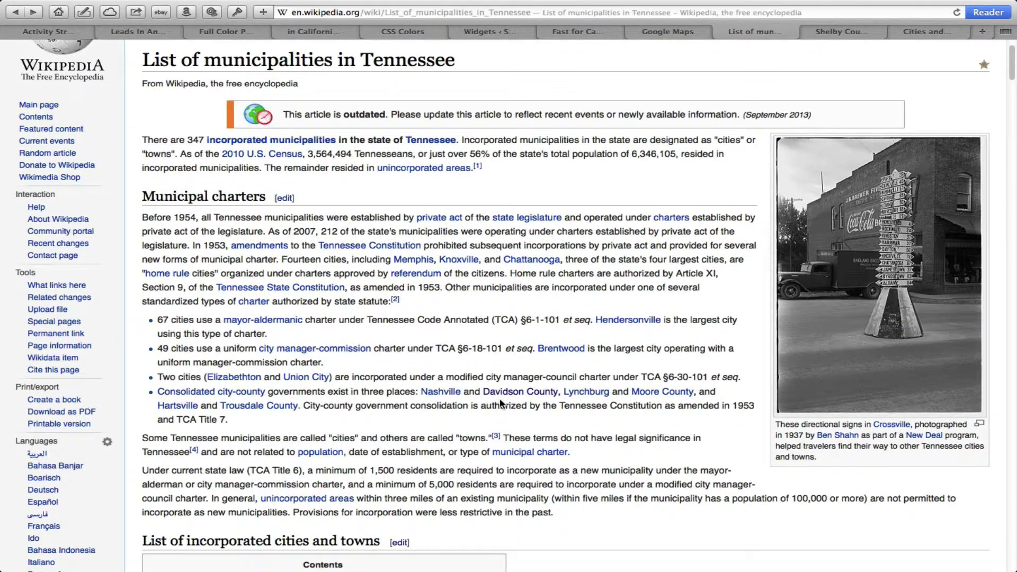
{"action": "scroll", "coordinate": [501, 402], "scroll_direction": "down", "scroll_amount": 10}
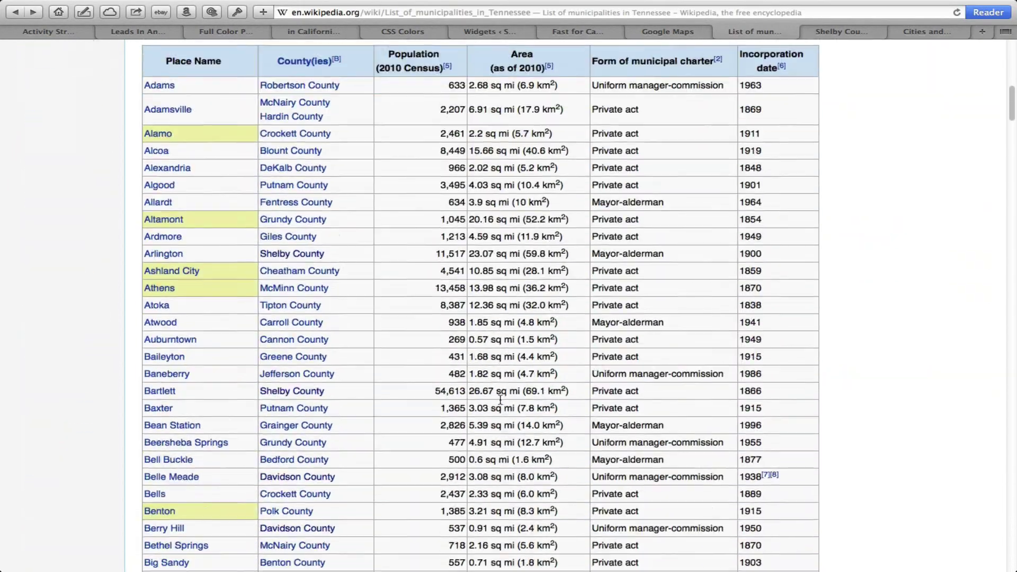
{"action": "scroll", "coordinate": [500, 400], "scroll_direction": "down", "scroll_amount": 3}
{"action": "scroll", "coordinate": [83, 326], "scroll_direction": "up", "scroll_amount": 1}
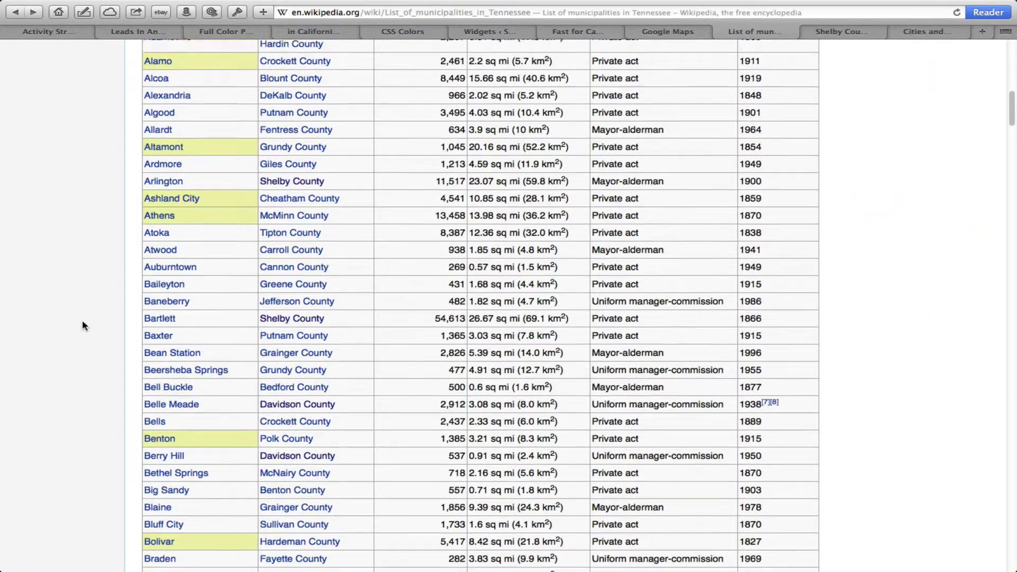
{"action": "scroll", "coordinate": [83, 325], "scroll_direction": "up", "scroll_amount": 2}
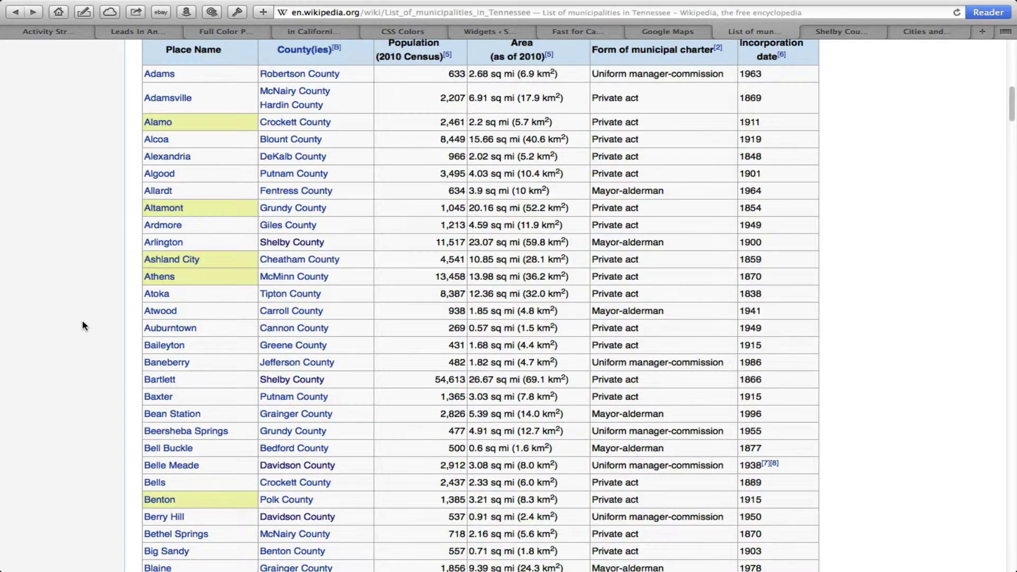
{"action": "scroll", "coordinate": [83, 326], "scroll_direction": "up", "scroll_amount": 1}
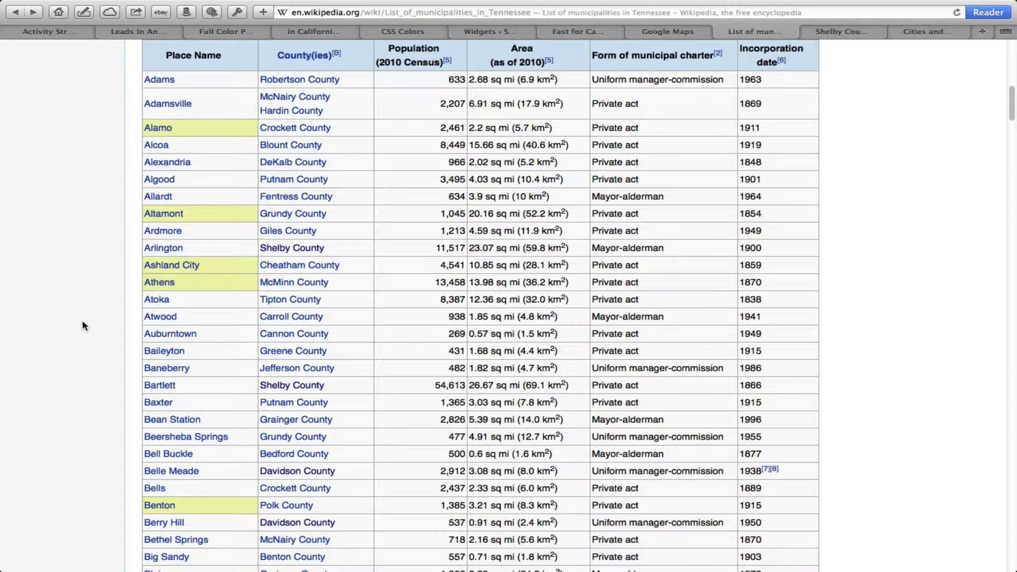
{"action": "scroll", "coordinate": [82, 324], "scroll_direction": "down", "scroll_amount": 5}
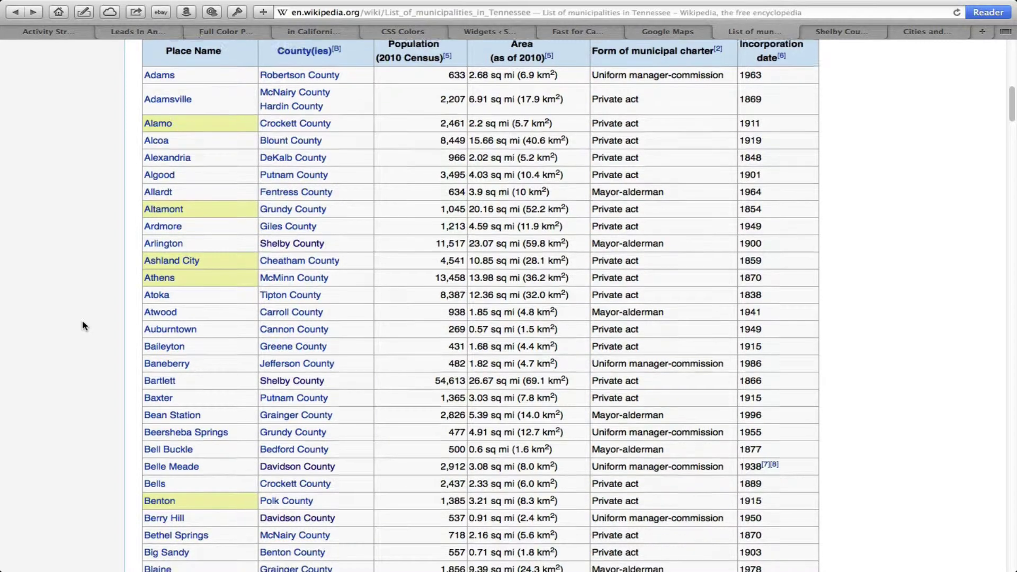
{"action": "scroll", "coordinate": [82, 325], "scroll_direction": "down", "scroll_amount": 10}
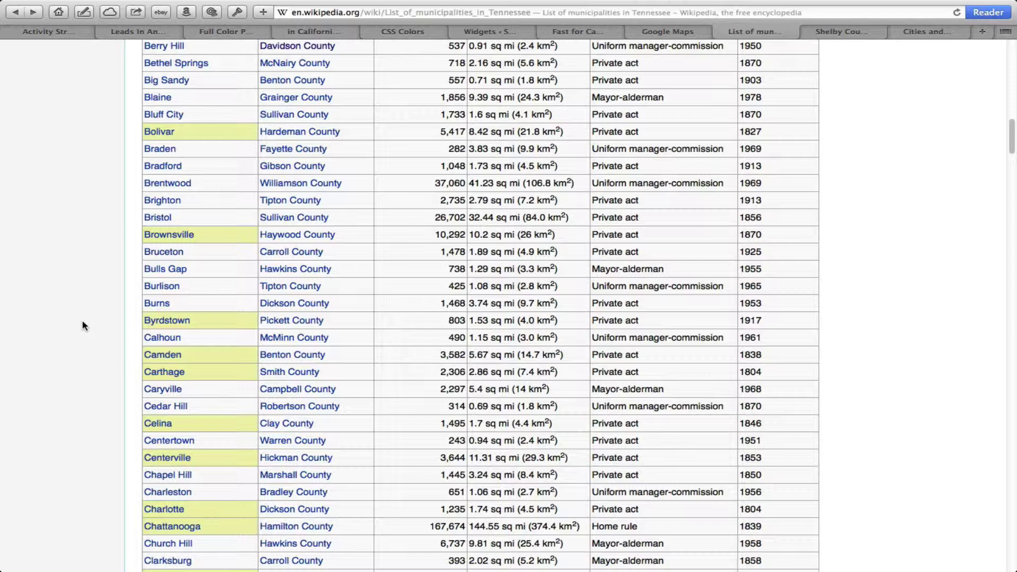
{"action": "scroll", "coordinate": [82, 324], "scroll_direction": "down", "scroll_amount": 4}
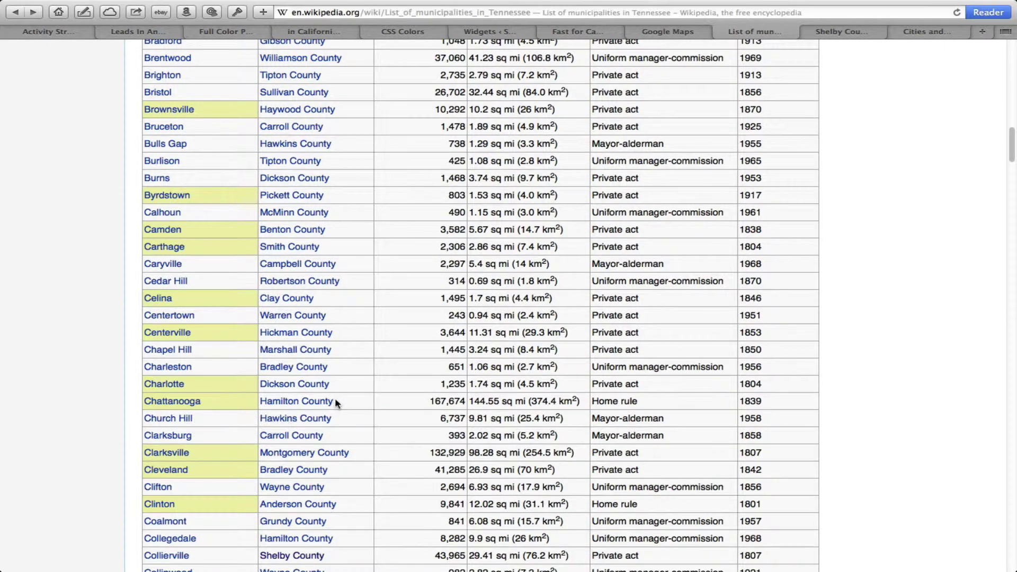
{"action": "left_click", "coordinate": [839, 35]}
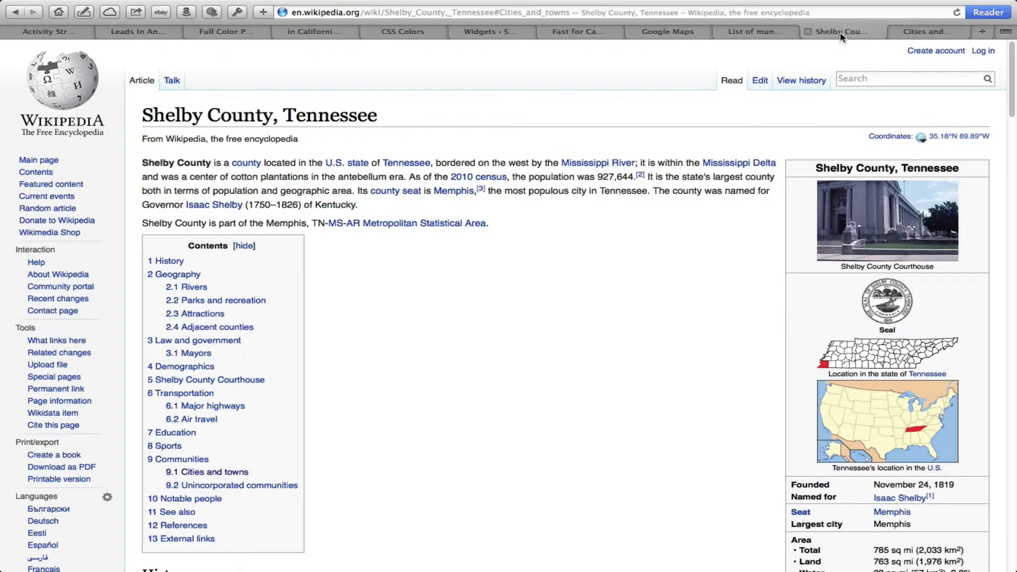
Step: Widen column C in the Tennessee - Cities and Counties spreadsheet, and close the Shelby County article
{"action": "left_click", "coordinate": [920, 33]}
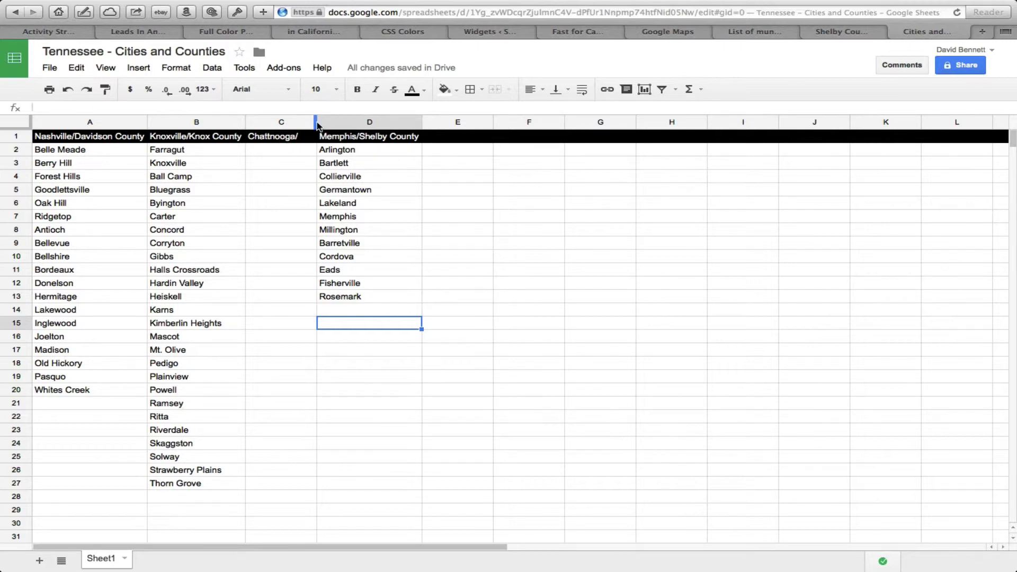
{"action": "left_click_drag", "start_coordinate": [316, 124], "coordinate": [342, 122]}
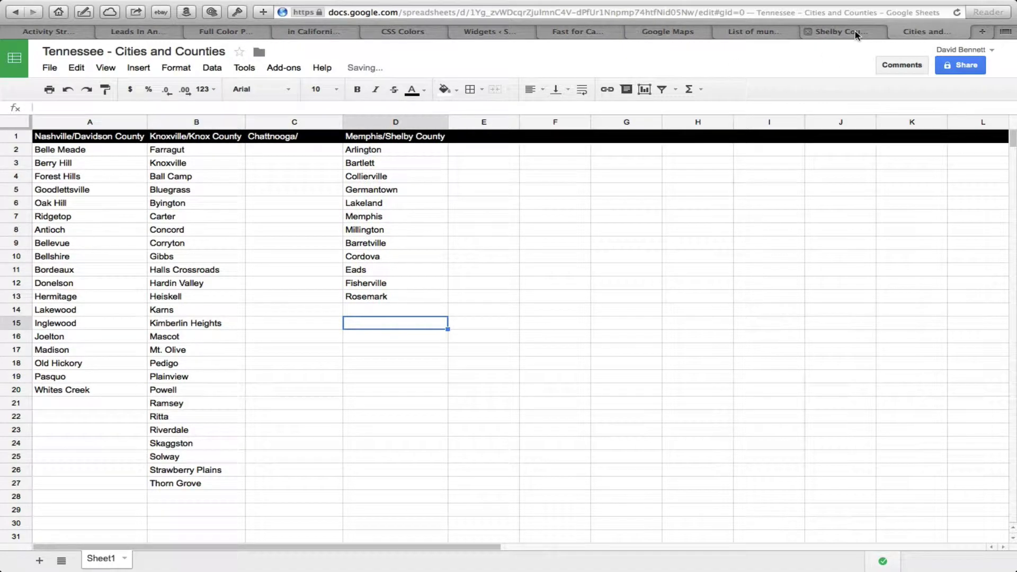
{"action": "left_click", "coordinate": [855, 31]}
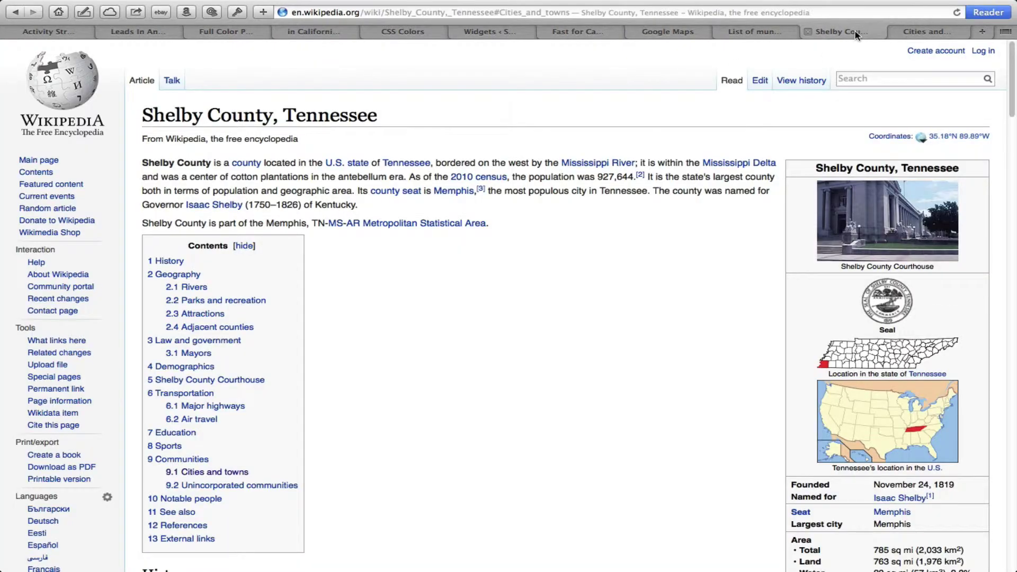
{"action": "left_click", "coordinate": [808, 32]}
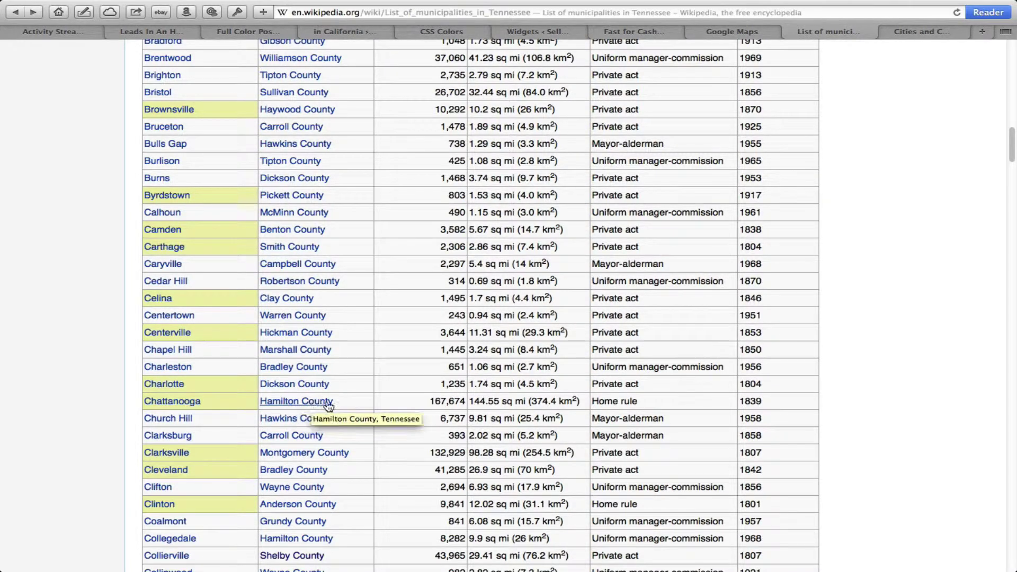
Step: Append Hamilton County, copied from Chattanooga's row in Wikipedia's municipality list, to the header in C1 and fit column C to its text
{"action": "left_click_drag", "start_coordinate": [335, 401], "coordinate": [260, 399]}
{"action": "key", "text": "super+c"}
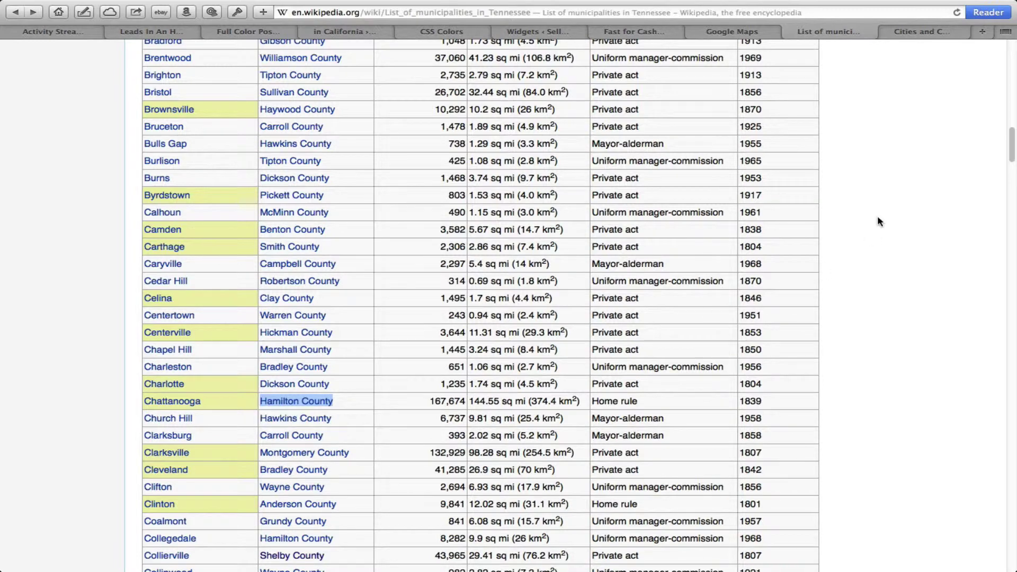
{"action": "left_click", "coordinate": [916, 34]}
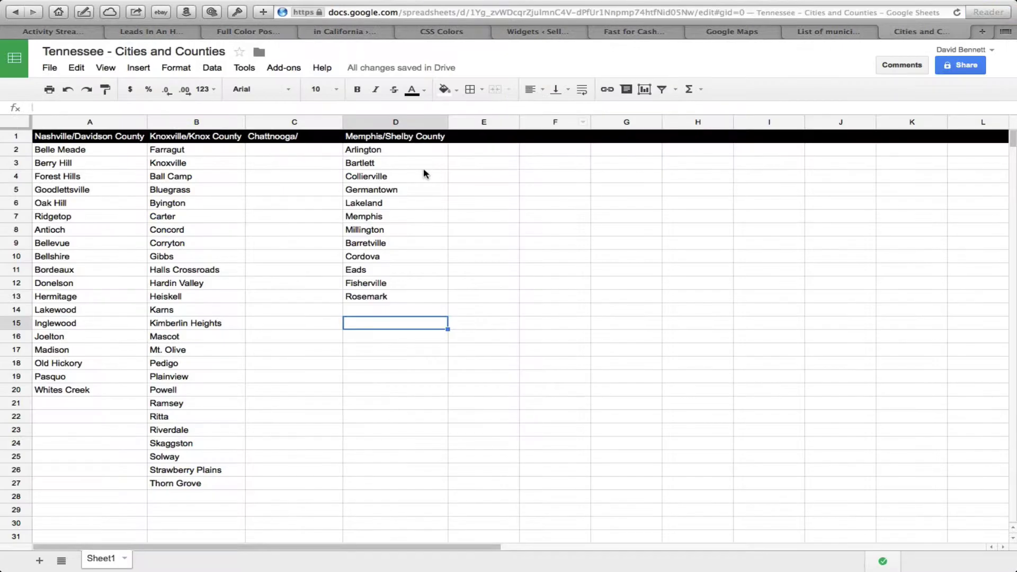
{"action": "left_click", "coordinate": [305, 139]}
{"action": "double_click", "coordinate": [306, 140]}
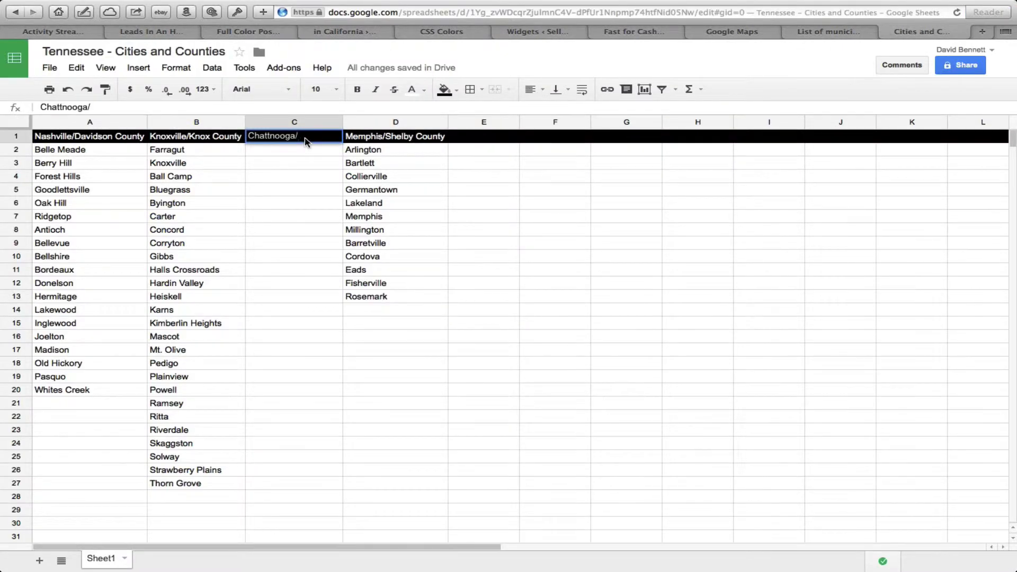
{"action": "key", "text": "super+v"}
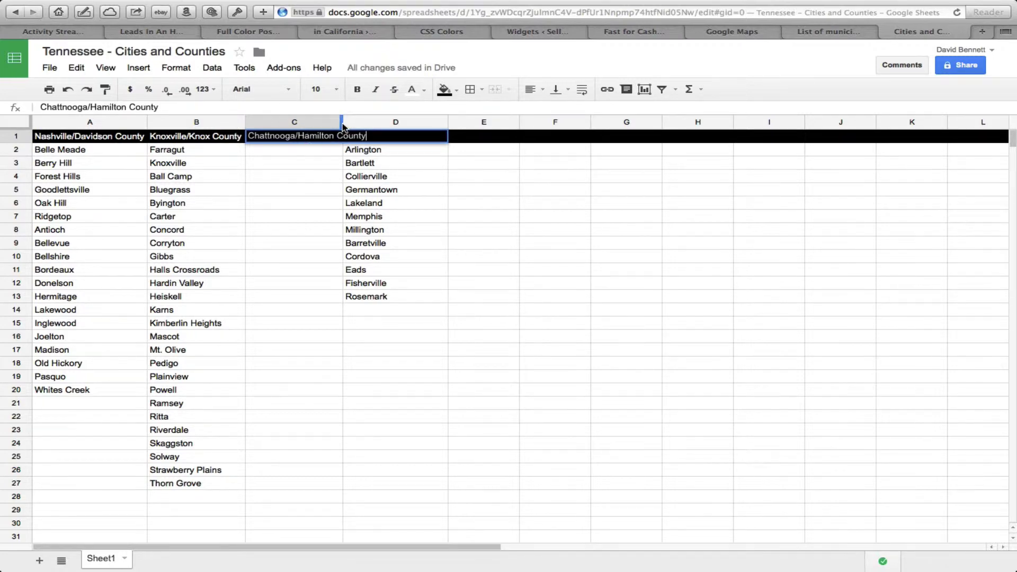
{"action": "left_click", "coordinate": [319, 167]}
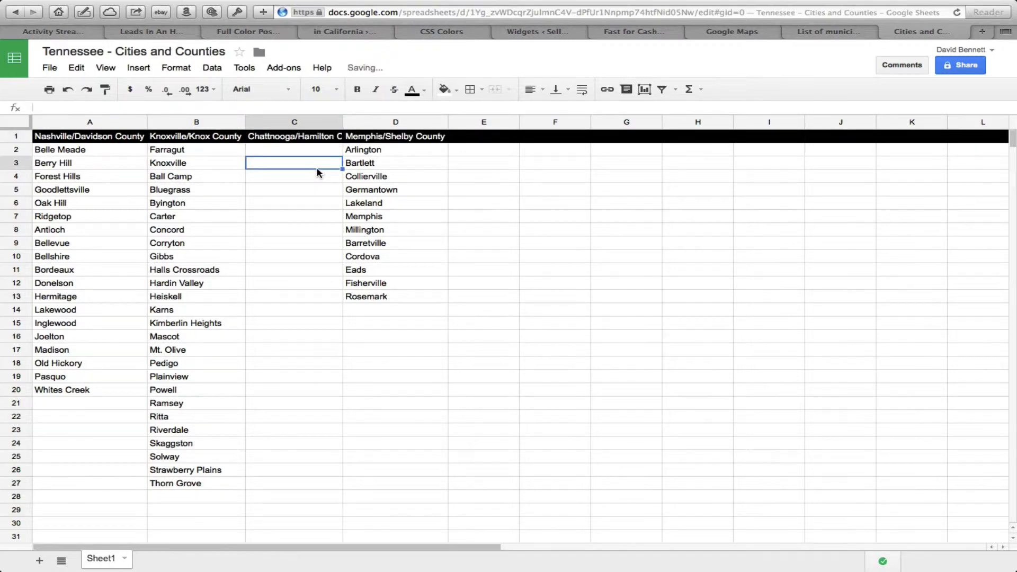
{"action": "double_click", "coordinate": [341, 120]}
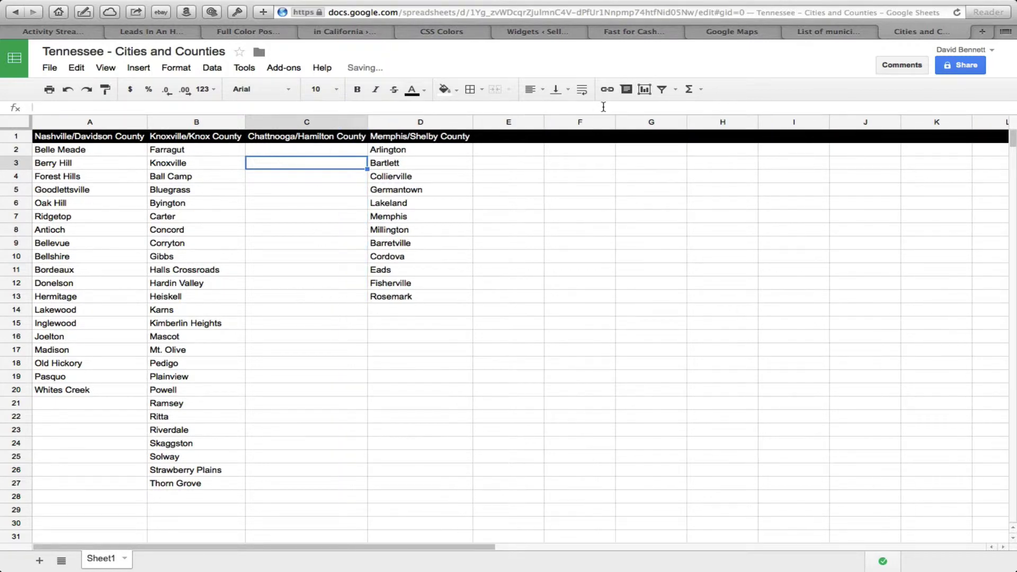
Step: Copy the cities and towns, Chattanooga through Walden, from Wikipedia's Hamilton County article into the spreadsheet's Chattnooga/Hamilton County column starting at C2
{"action": "left_click", "coordinate": [818, 34]}
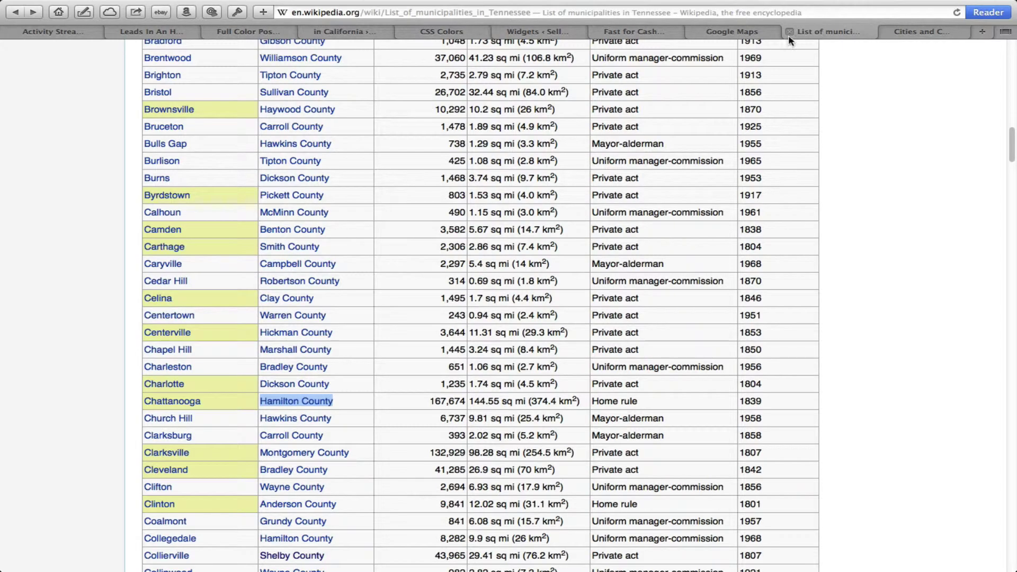
{"action": "left_click", "coordinate": [298, 404]}
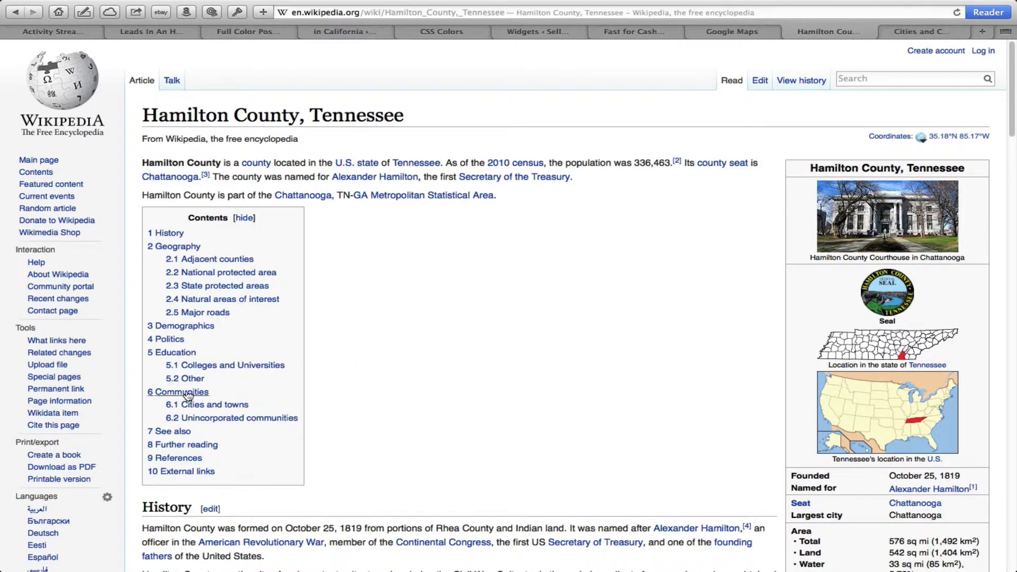
{"action": "left_click", "coordinate": [227, 405]}
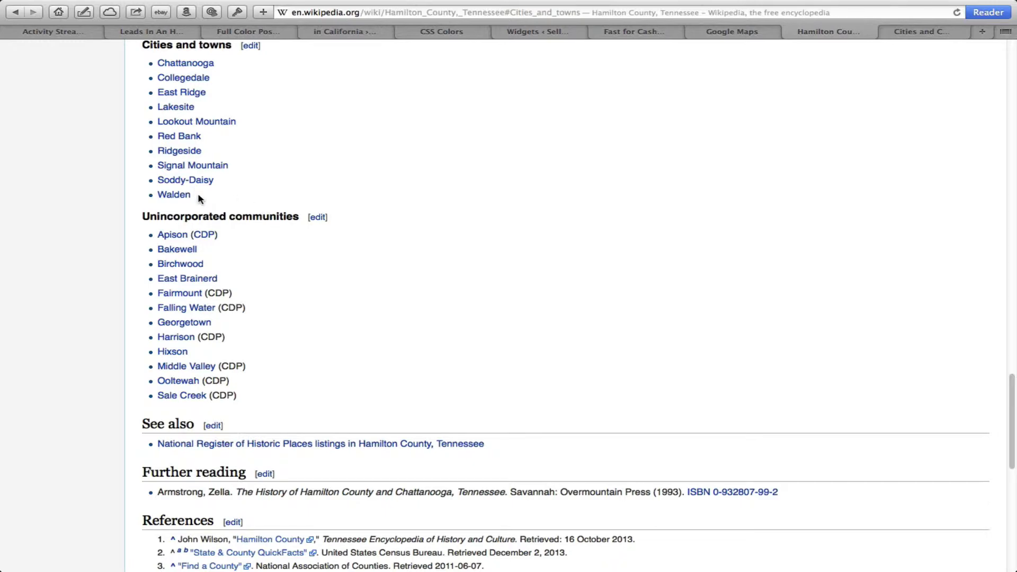
{"action": "left_click_drag", "start_coordinate": [198, 197], "coordinate": [155, 58]}
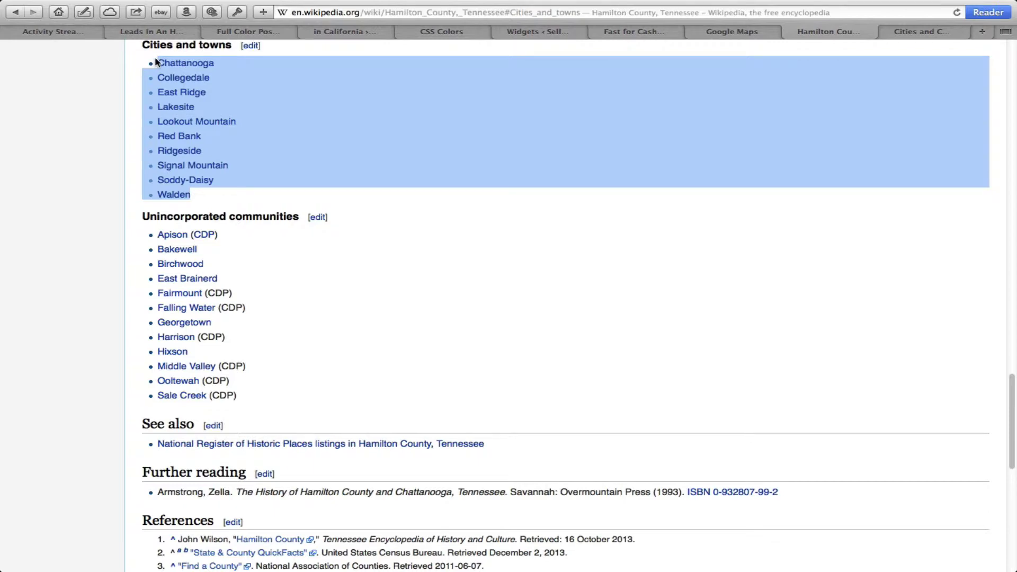
{"action": "left_click", "coordinate": [926, 34]}
{"action": "left_click", "coordinate": [290, 151]}
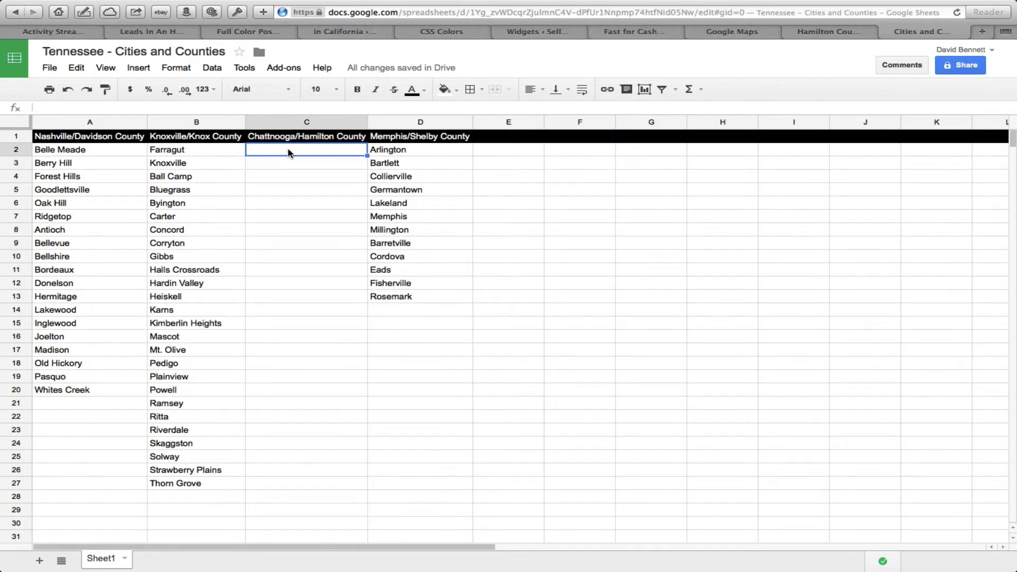
{"action": "type", "text": "Chattanooga Collegedale East Ridge Lakesite Lookout Mountain Red Bank Ridgeside Signal Mountain Soddy-Daisy Walden"}
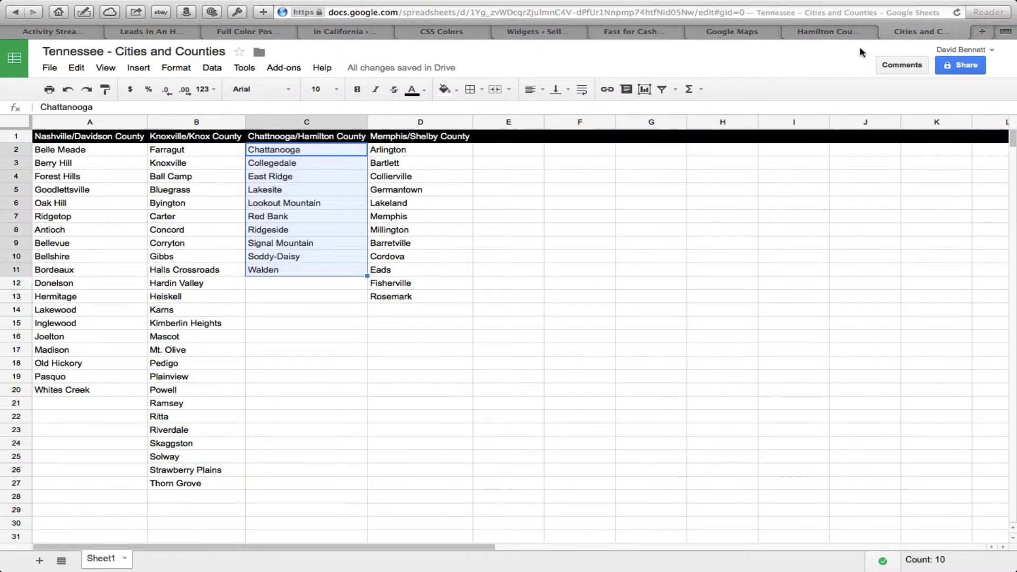
Step: Copy the unincorporated communities, Apison through Sale Creek, from Wikipedia's Hamilton County article into the spreadsheet's Chattnooga/Hamilton County column starting at C12
{"action": "left_click", "coordinate": [846, 32]}
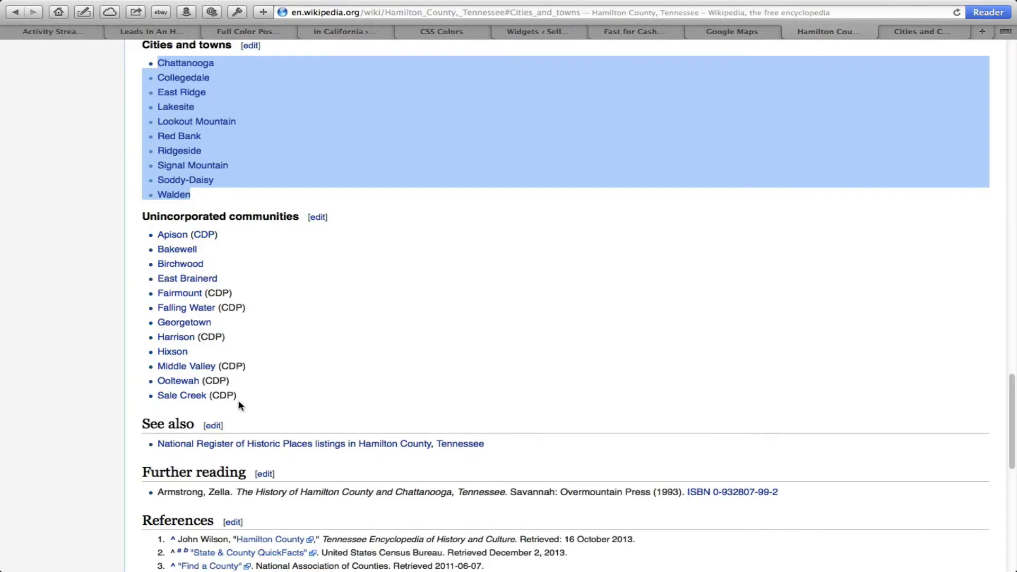
{"action": "left_click_drag", "start_coordinate": [243, 397], "coordinate": [136, 236]}
{"action": "key", "text": "super+c"}
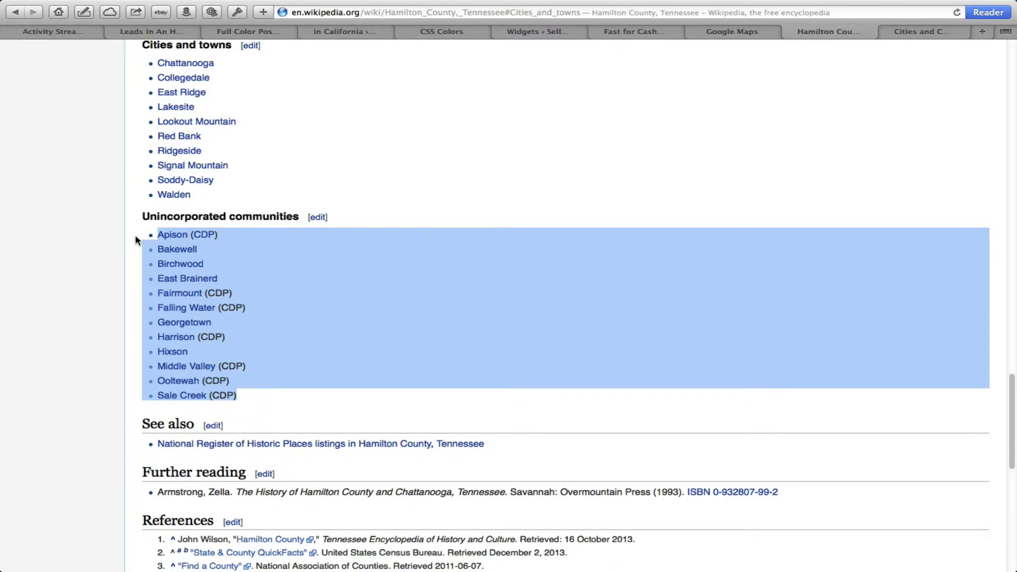
{"action": "mouse_move", "coordinate": [978, 5]}
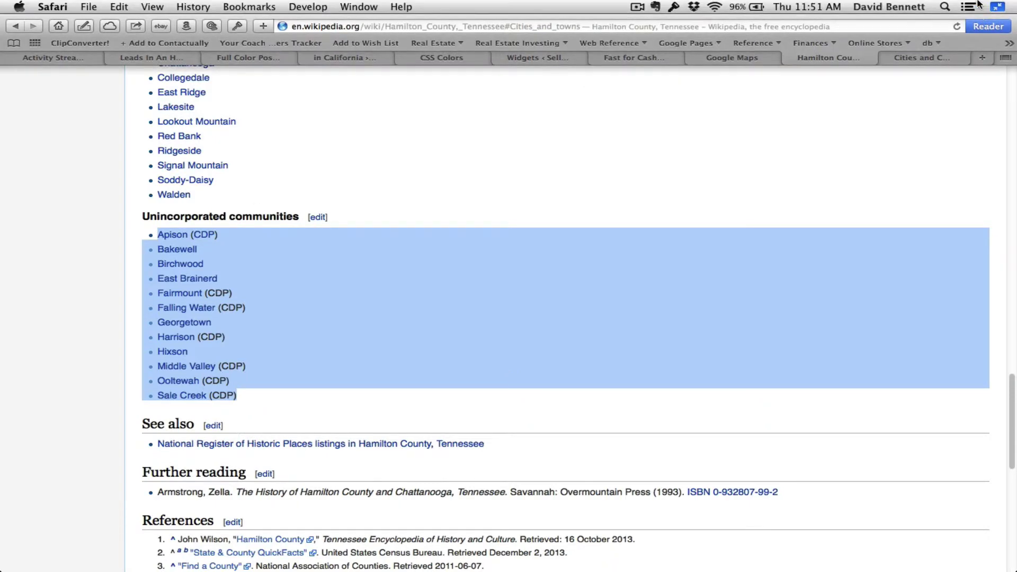
{"action": "left_click", "coordinate": [913, 55]}
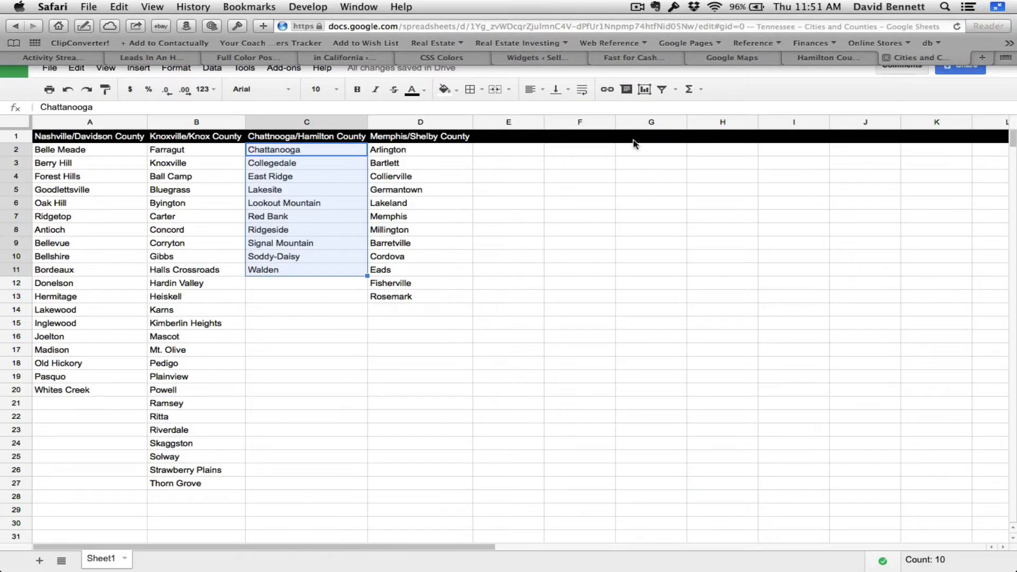
{"action": "left_click", "coordinate": [287, 283]}
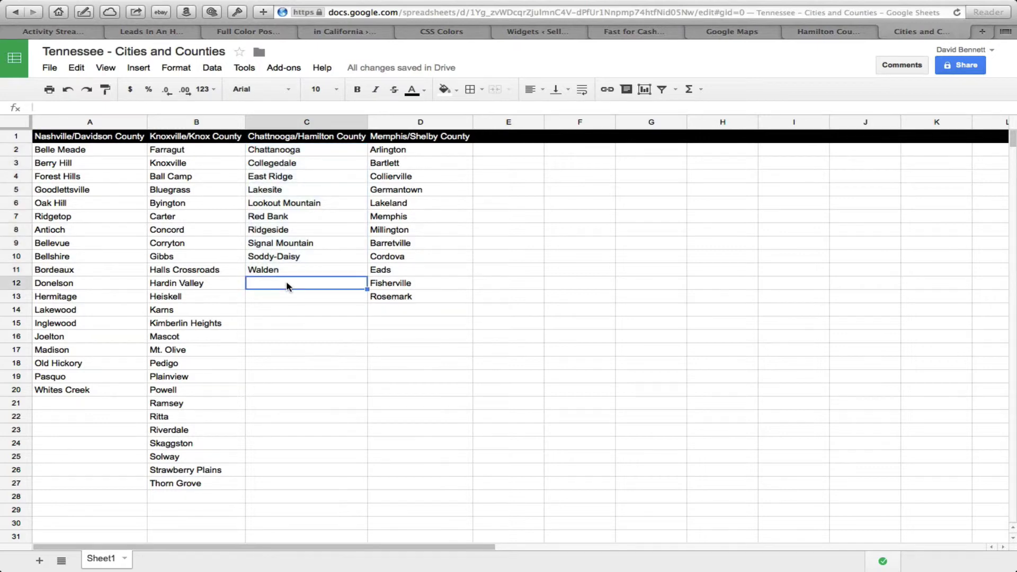
{"action": "key", "text": "super+v"}
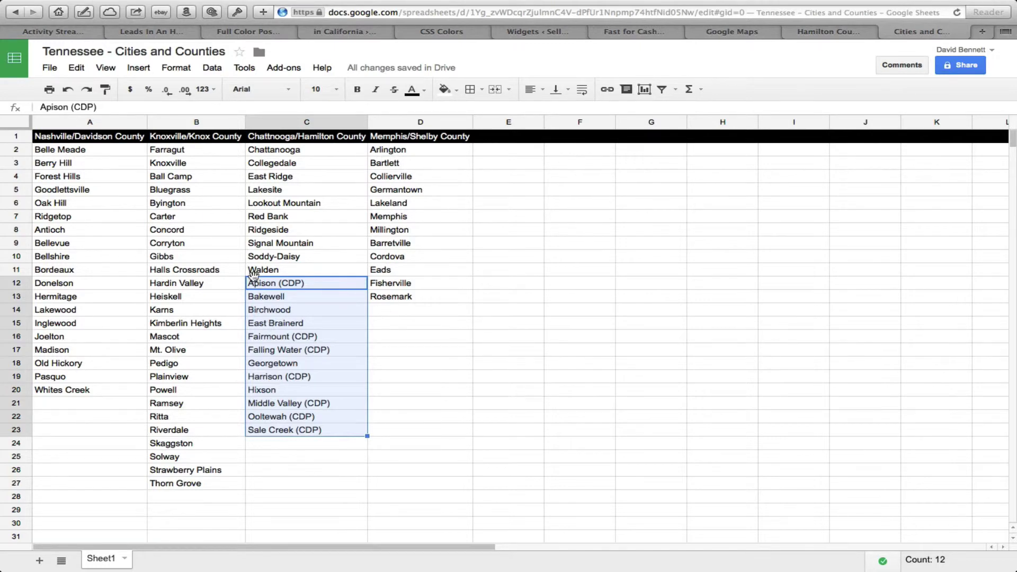
Step: Remove the "(CDP)" suffix from the community names in C12 through C23, from Apison to Sale Creek
{"action": "left_click", "coordinate": [318, 286]}
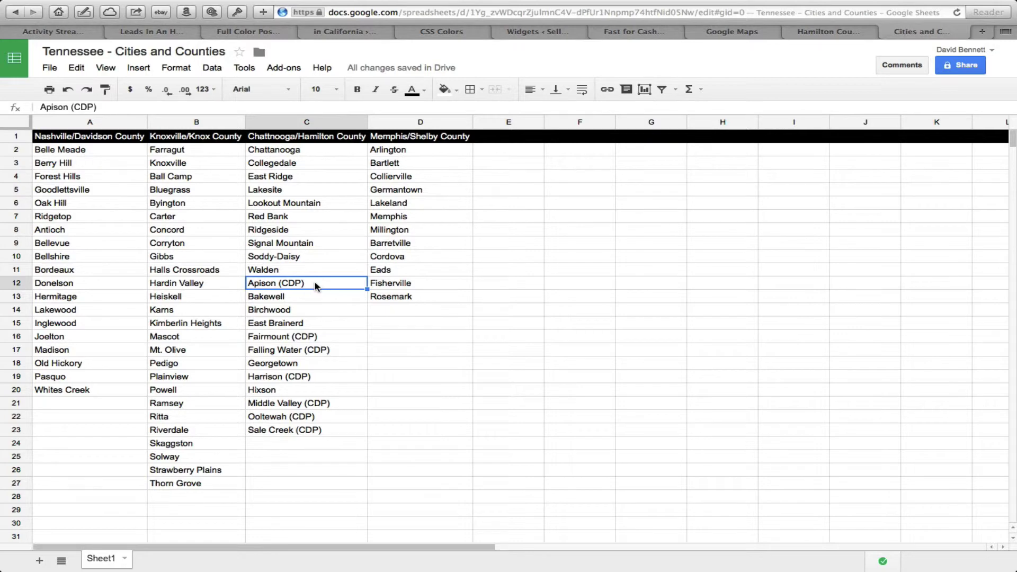
{"action": "double_click", "coordinate": [313, 281]}
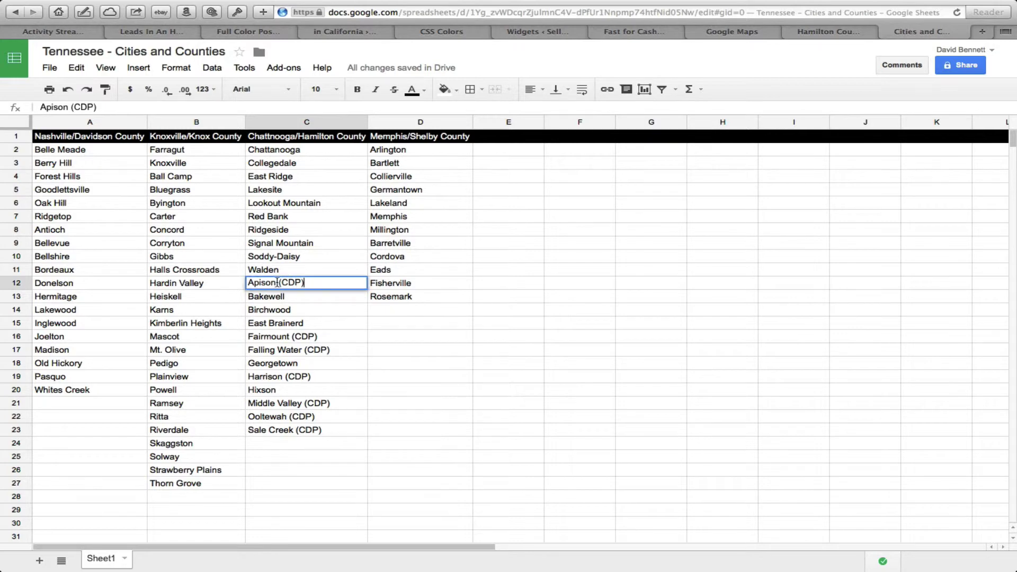
{"action": "left_click_drag", "start_coordinate": [275, 282], "coordinate": [306, 283]}
{"action": "key", "text": "BackSpace"}
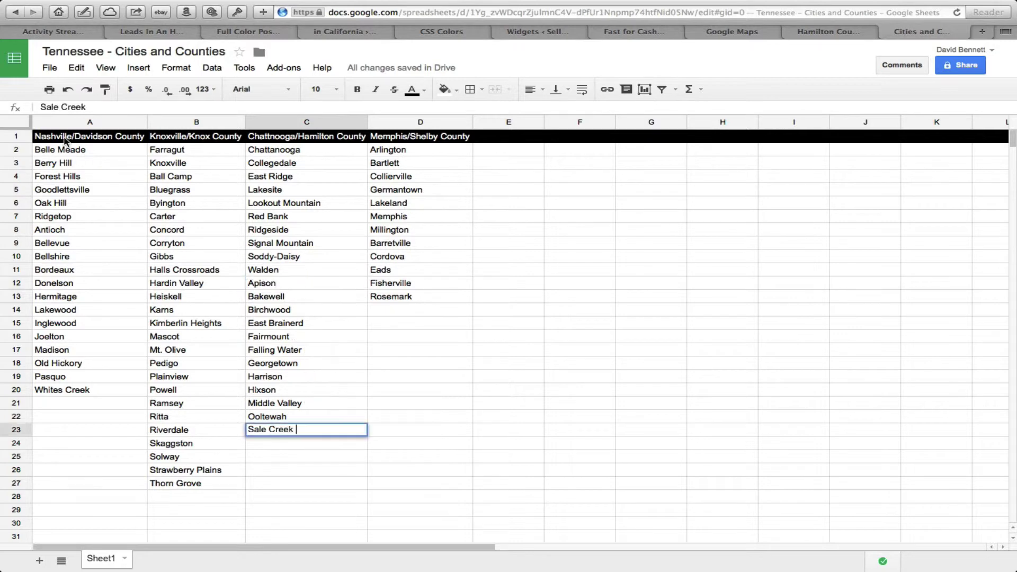
Step: Open the Nashville text widget in the footer area of the WordPress Widgets page for editing its city list
{"action": "left_click", "coordinate": [91, 151]}
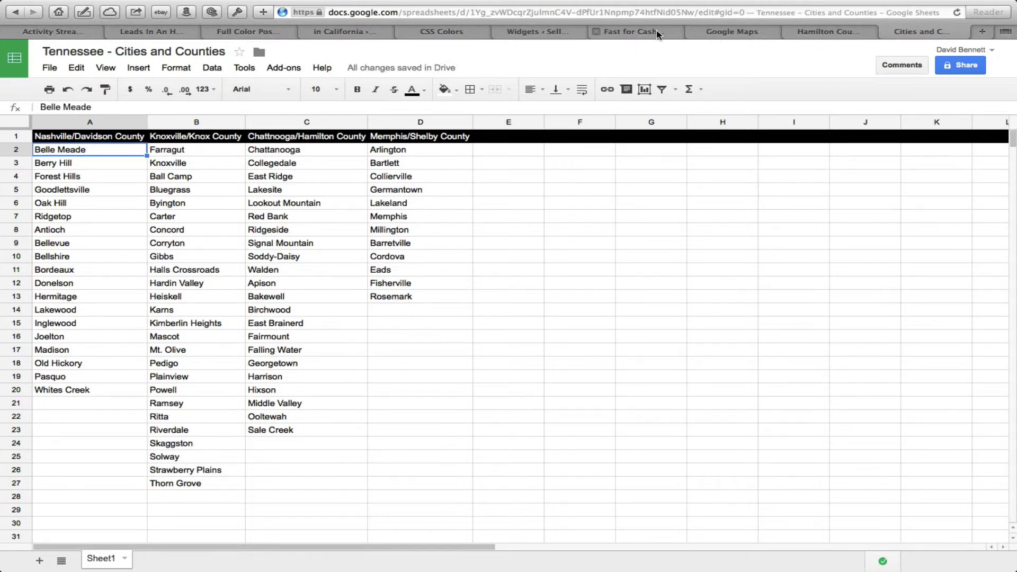
{"action": "left_click", "coordinate": [529, 32]}
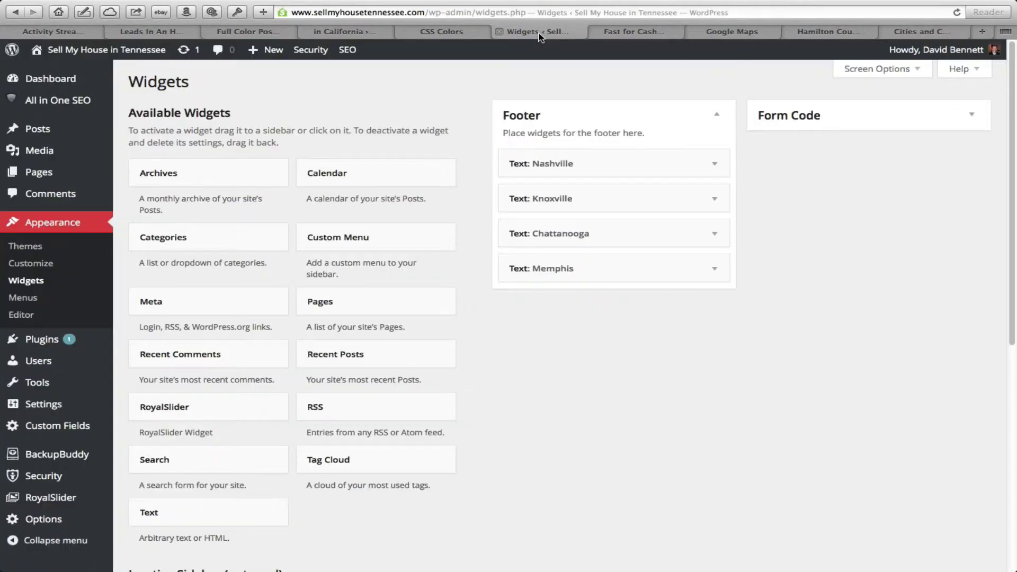
{"action": "left_click", "coordinate": [716, 165]}
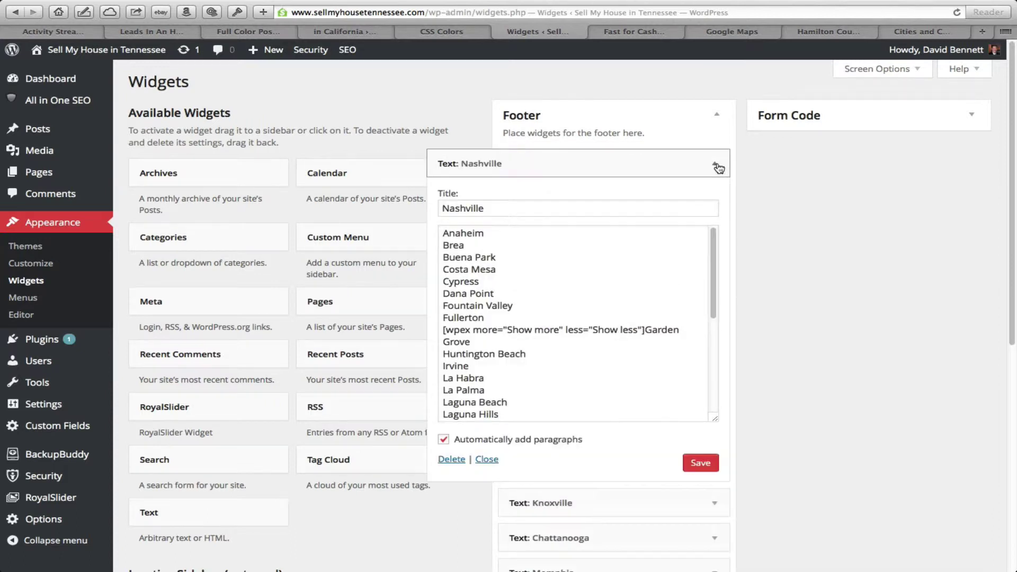
{"action": "left_click", "coordinate": [463, 232]}
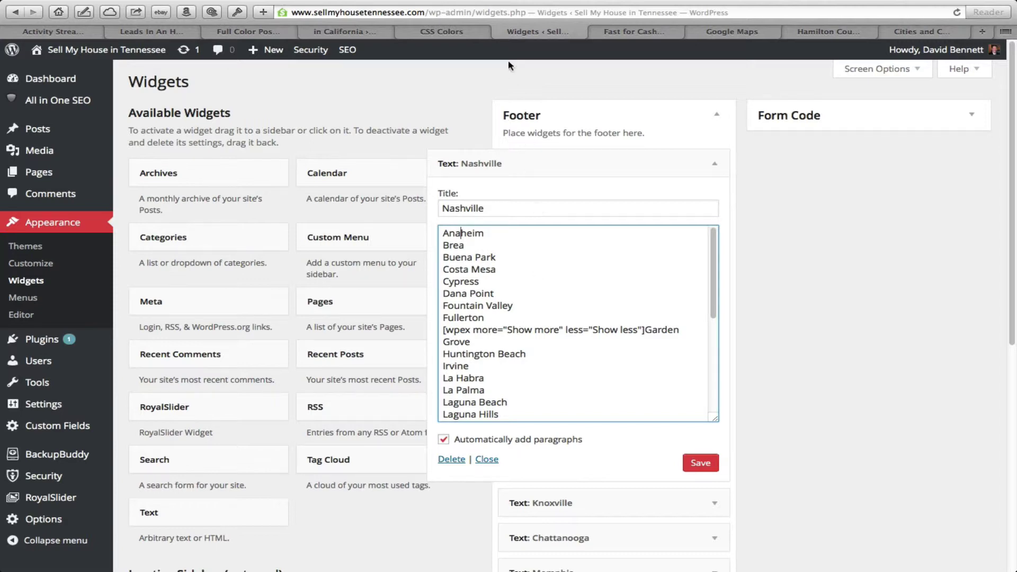
Step: Expand and collapse the Nashville city list in the live Sell My House Tennessee site's footer to examine the split
{"action": "left_click", "coordinate": [634, 31]}
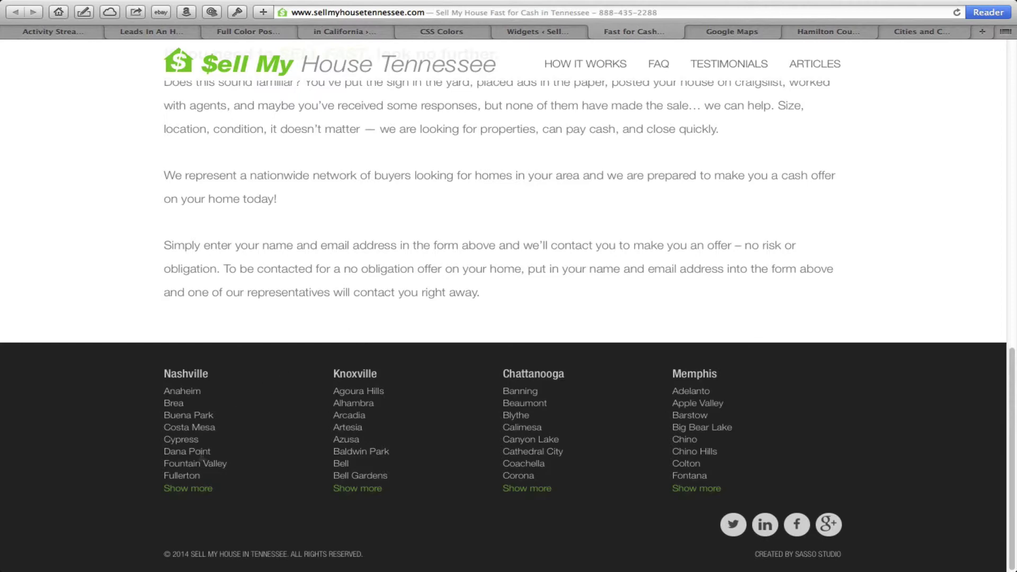
{"action": "left_click", "coordinate": [187, 488]}
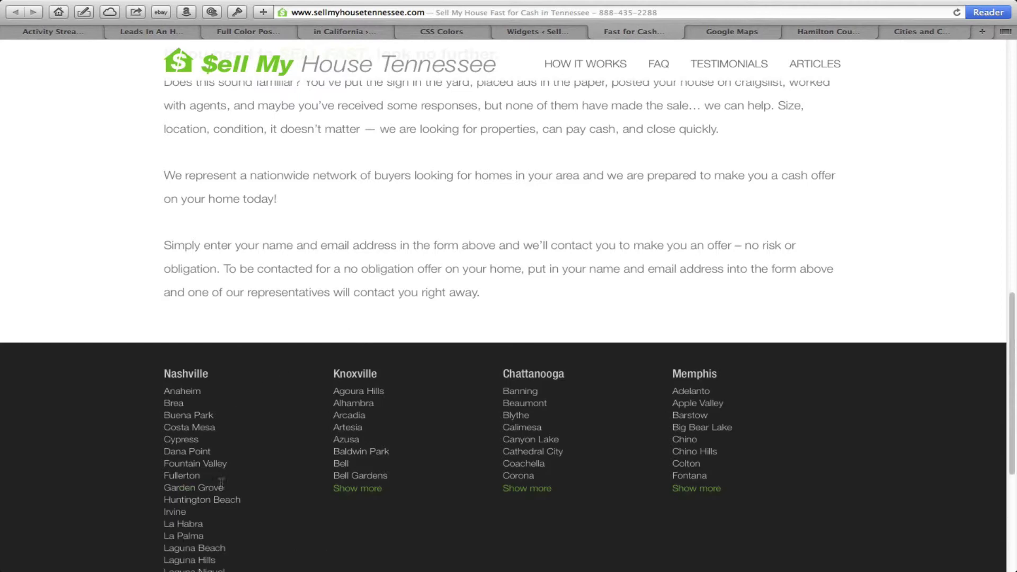
{"action": "scroll", "coordinate": [268, 488], "scroll_direction": "down", "scroll_amount": 5}
{"action": "left_click", "coordinate": [194, 488]}
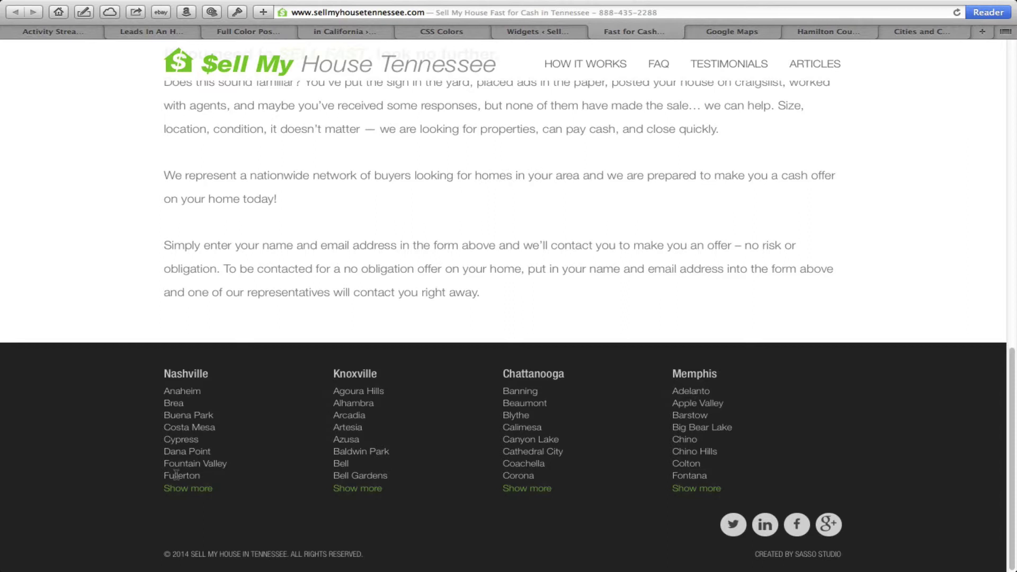
Step: Fill the first seven cities of all four county columns, A2:D8, with yellow in the Tennessee spreadsheet
{"action": "mouse_move", "coordinate": [681, 30]}
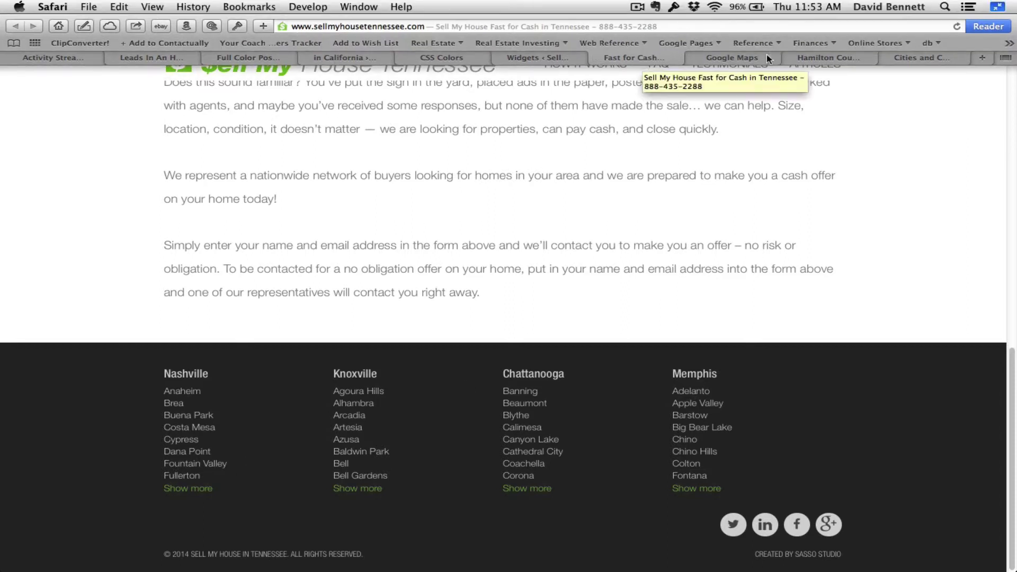
{"action": "left_click", "coordinate": [926, 60]}
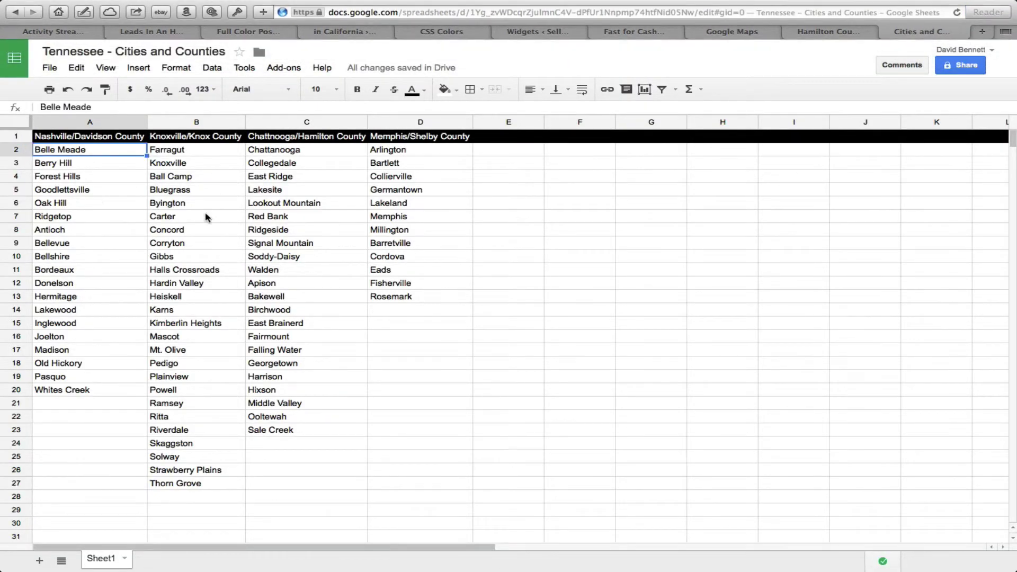
{"action": "left_click", "coordinate": [426, 236], "text": "shift"}
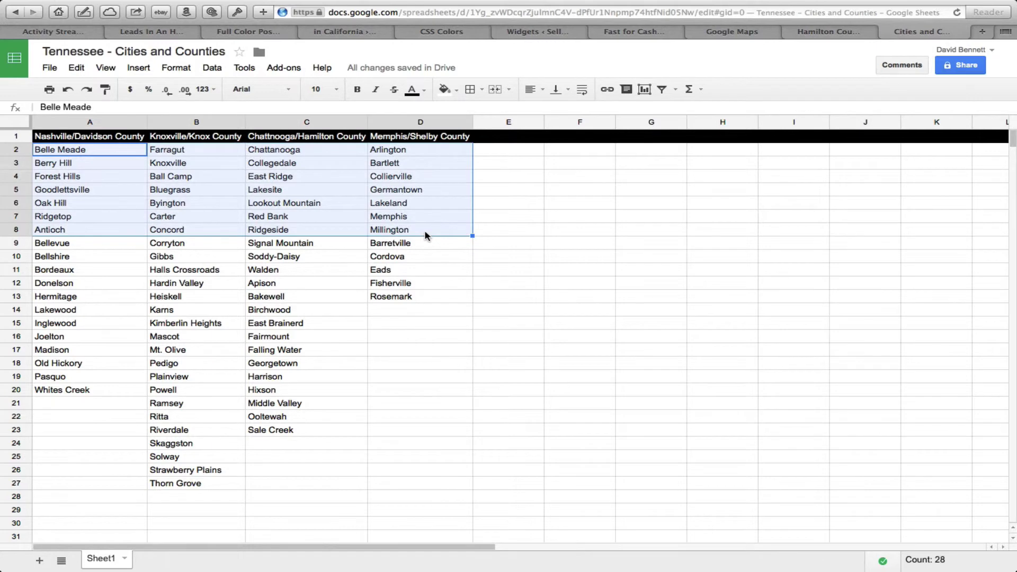
{"action": "left_click", "coordinate": [444, 89]}
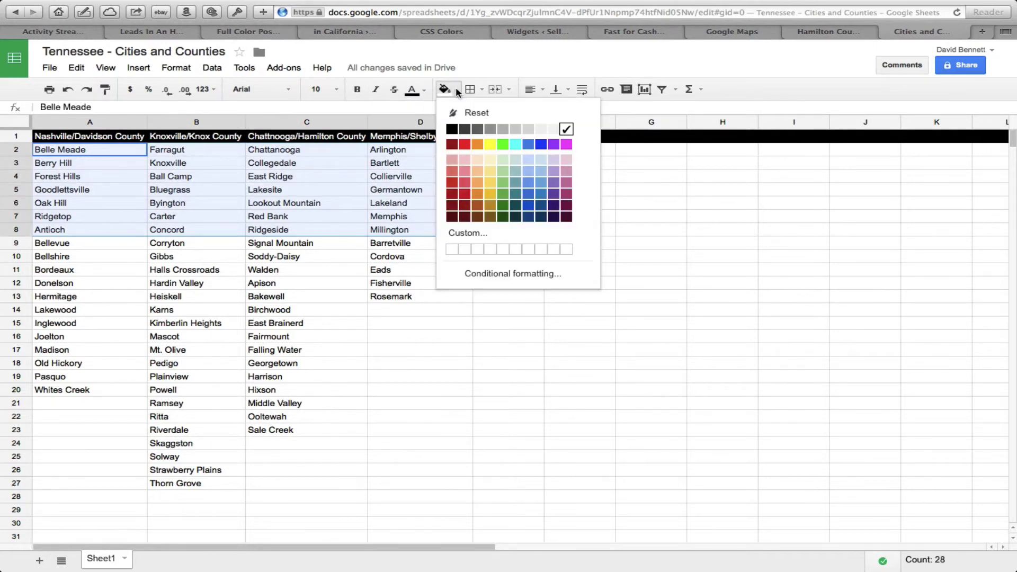
{"action": "left_click", "coordinate": [491, 144]}
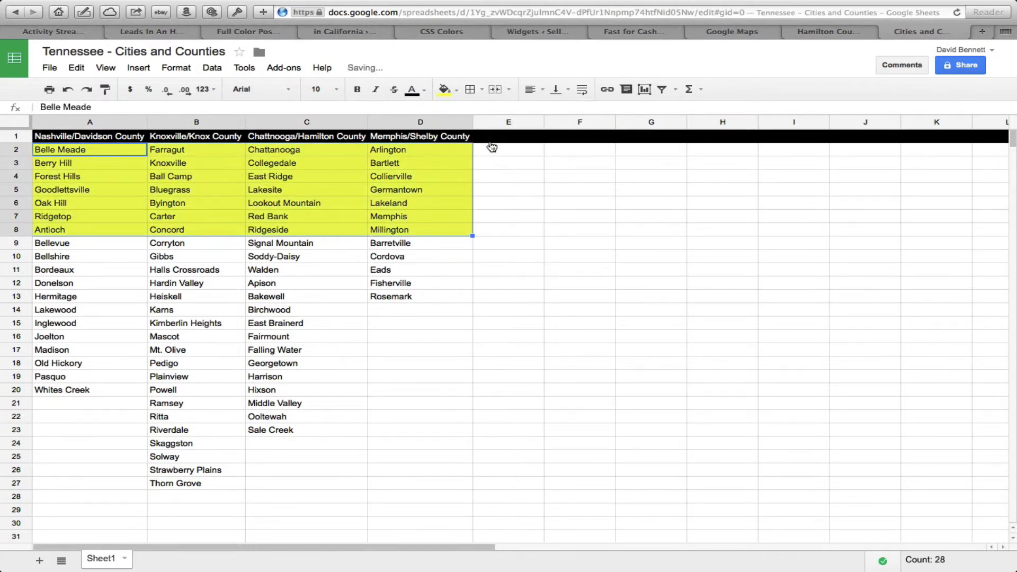
{"action": "left_click", "coordinate": [505, 234]}
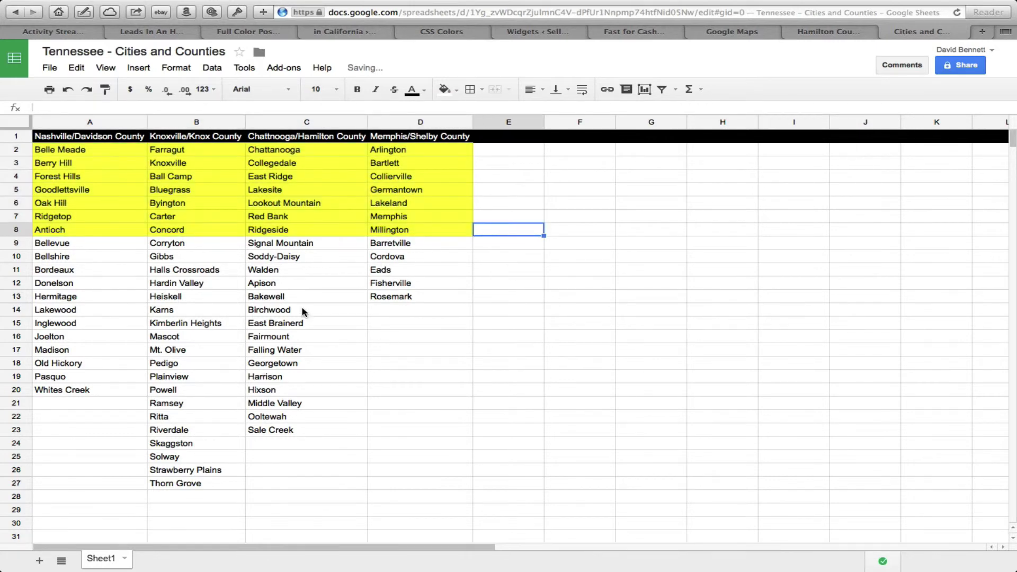
Step: Replace Anaheim through Fullerton in the WordPress Nashville widget with Belle Meade through Antioch, copied from A2:A8 of the spreadsheet
{"action": "left_click", "coordinate": [842, 35]}
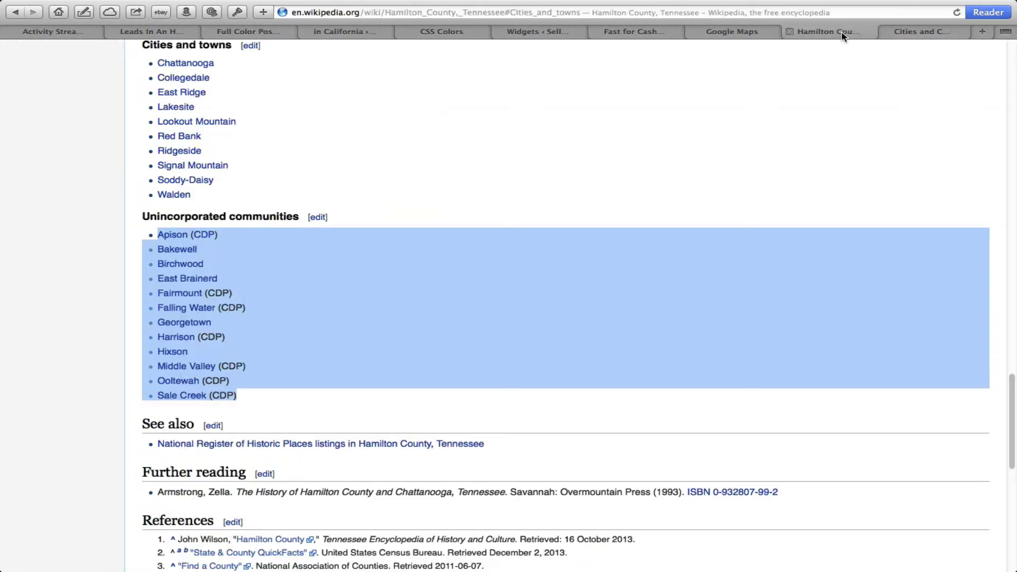
{"action": "left_click", "coordinate": [914, 31]}
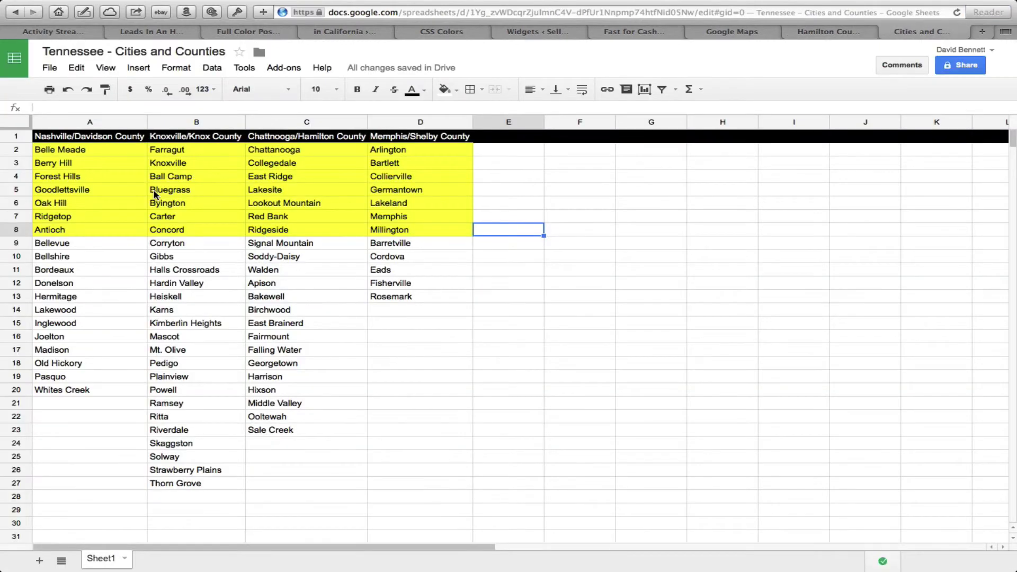
{"action": "left_click", "coordinate": [58, 152]}
{"action": "left_click", "coordinate": [57, 231], "text": "shift"}
{"action": "key", "text": "super+c"}
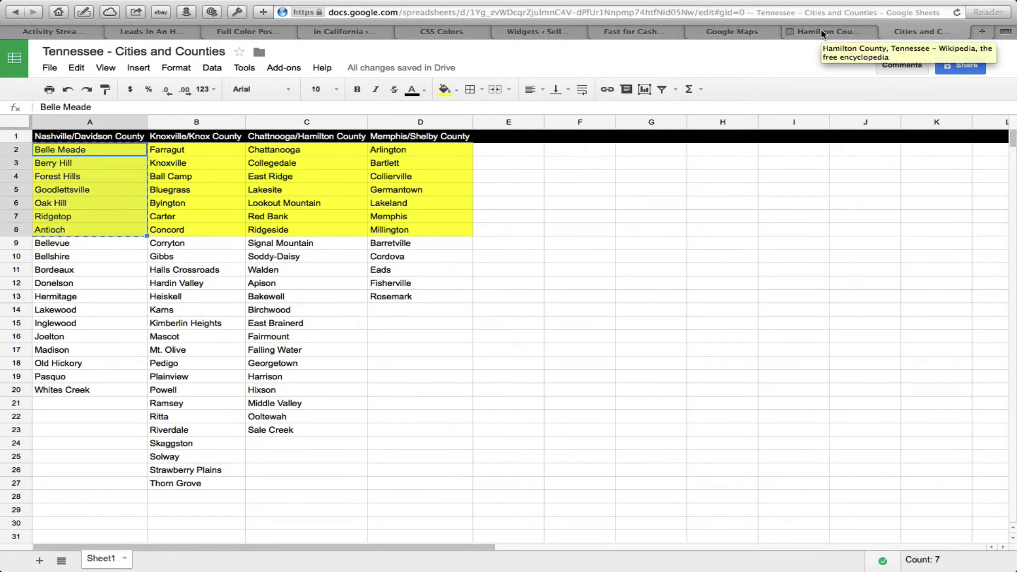
{"action": "left_click", "coordinate": [549, 33]}
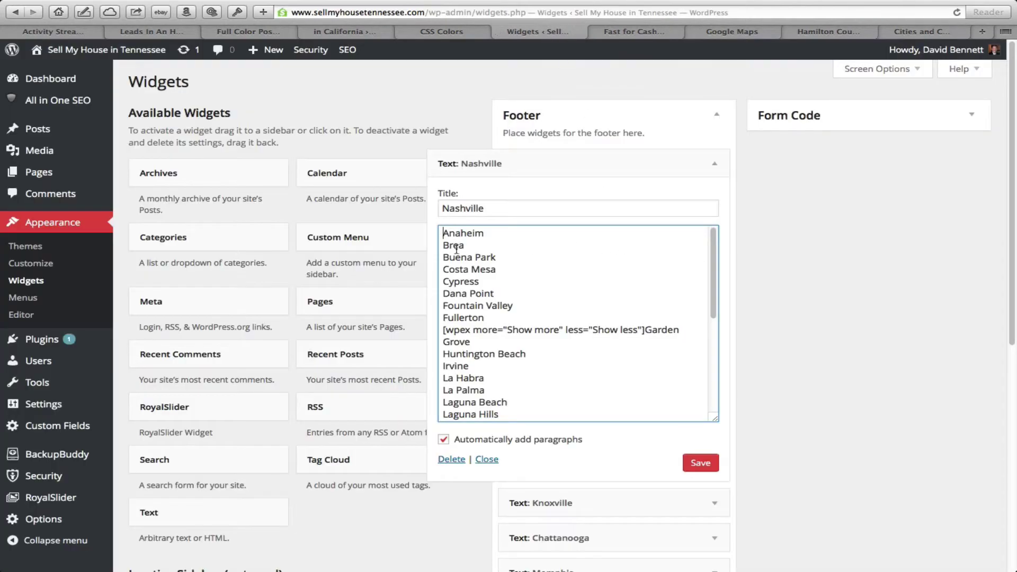
{"action": "left_click", "coordinate": [487, 317], "text": "shift"}
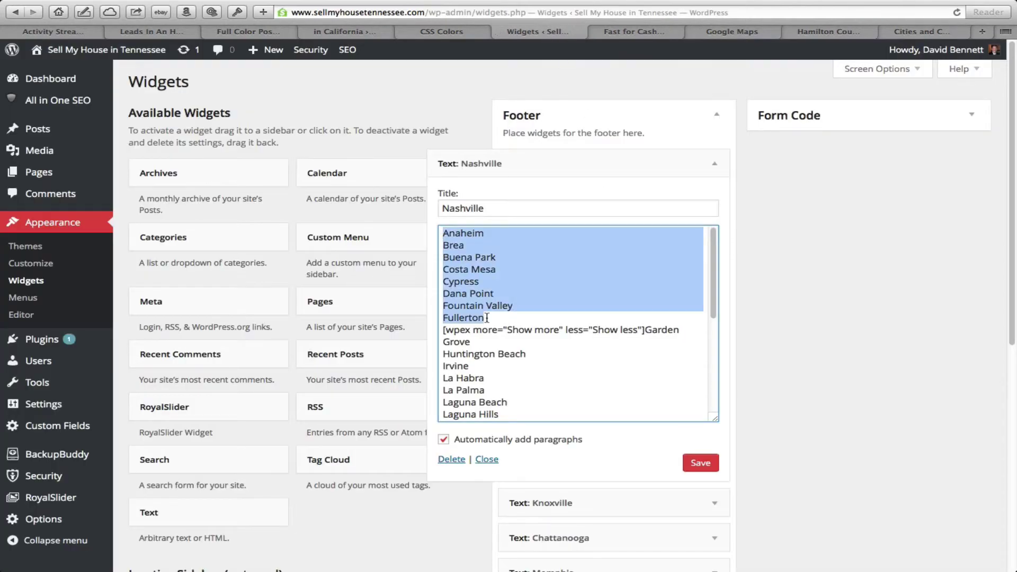
{"action": "key", "text": "super+v"}
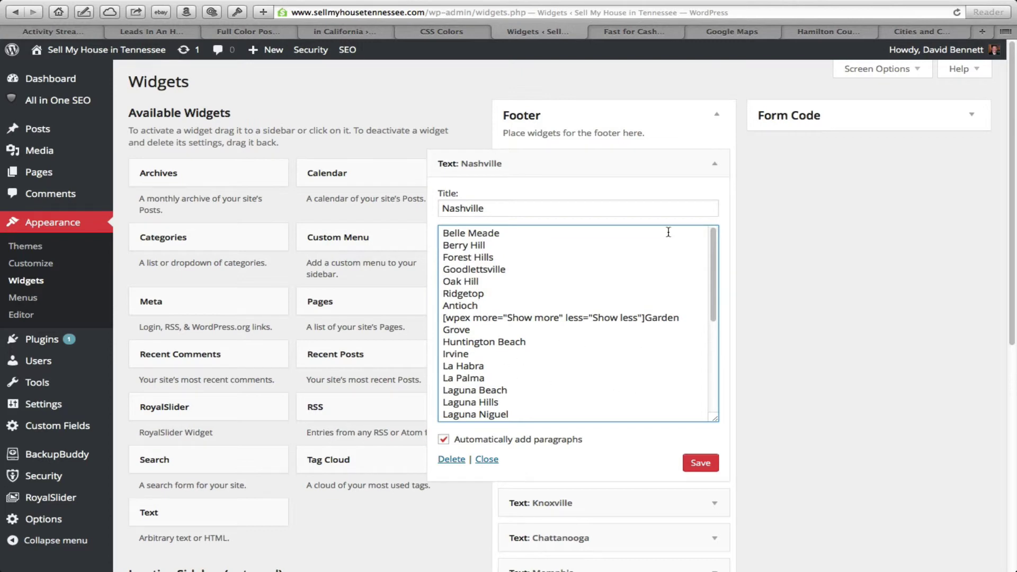
Step: Replace Garden Grove through Yorba Linda inside the Nashville widget's wpex tags with Bellevue through Whites Creek from A9:A20, and save the widget
{"action": "left_click", "coordinate": [911, 31]}
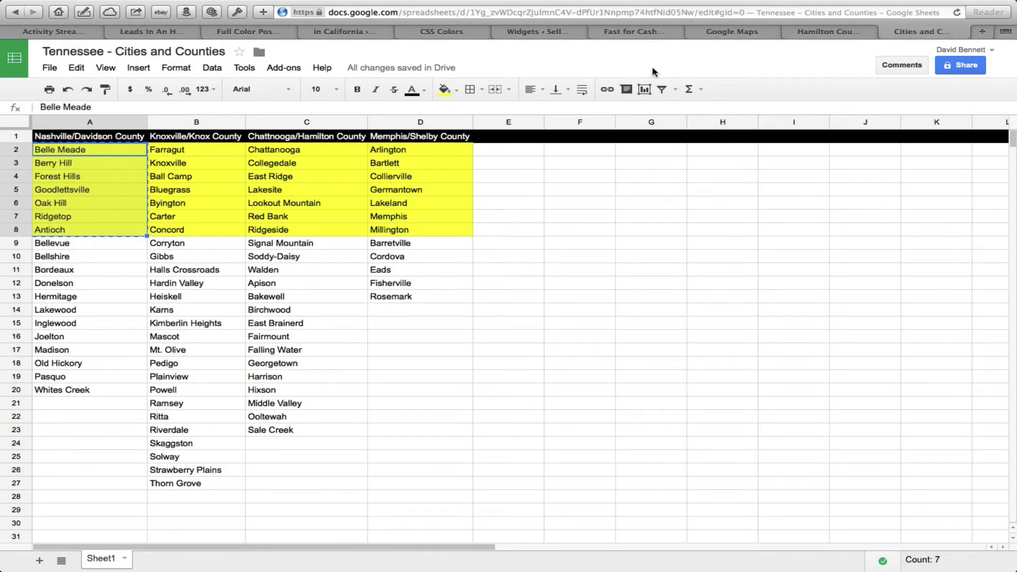
{"action": "left_click", "coordinate": [56, 244]}
{"action": "left_click", "coordinate": [61, 392], "text": "shift"}
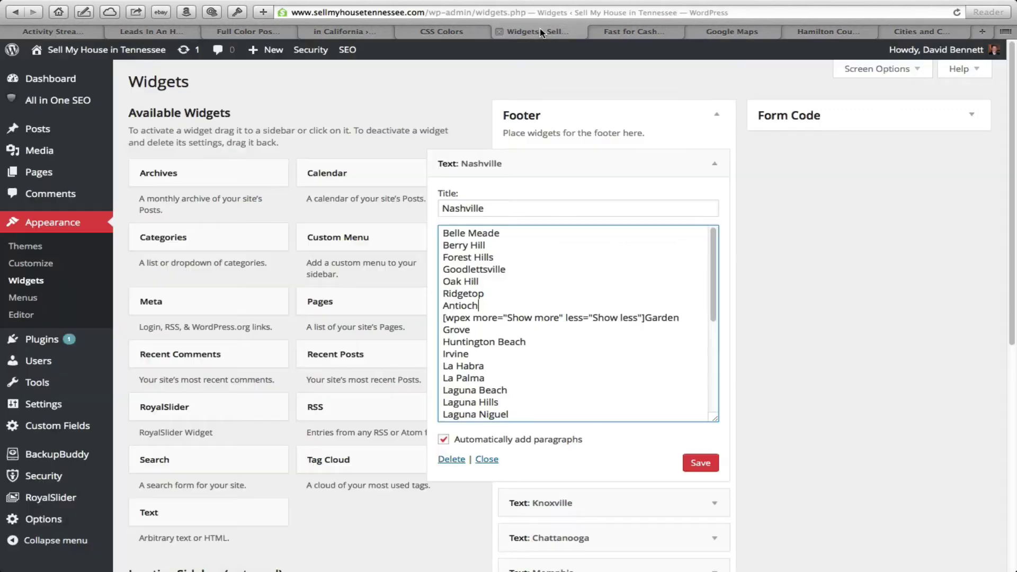
{"action": "left_click", "coordinate": [541, 32]}
{"action": "scroll", "coordinate": [659, 371], "scroll_direction": "down", "scroll_amount": 10}
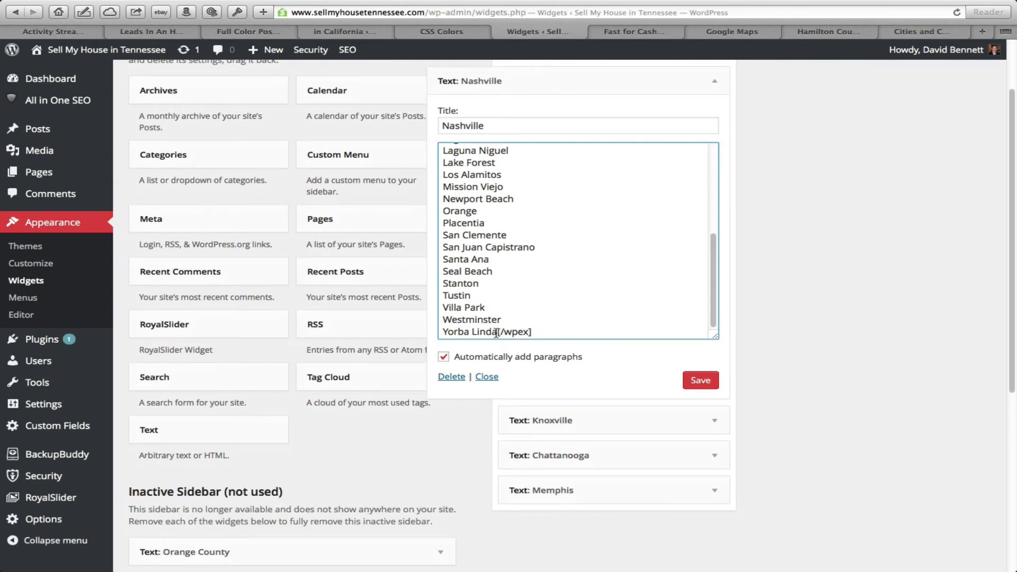
{"action": "left_click", "coordinate": [496, 332], "text": "shift"}
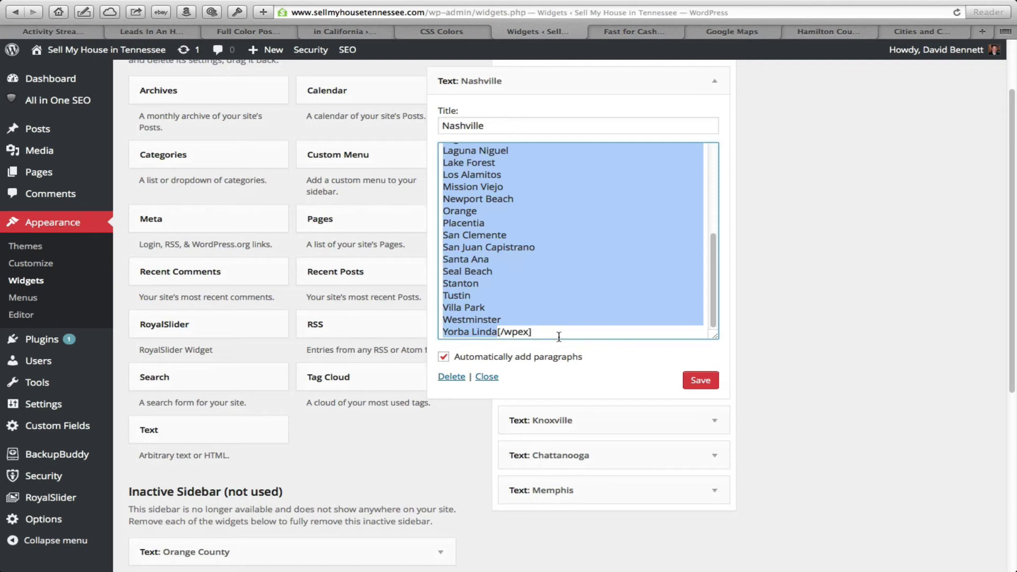
{"action": "key", "text": "super+v"}
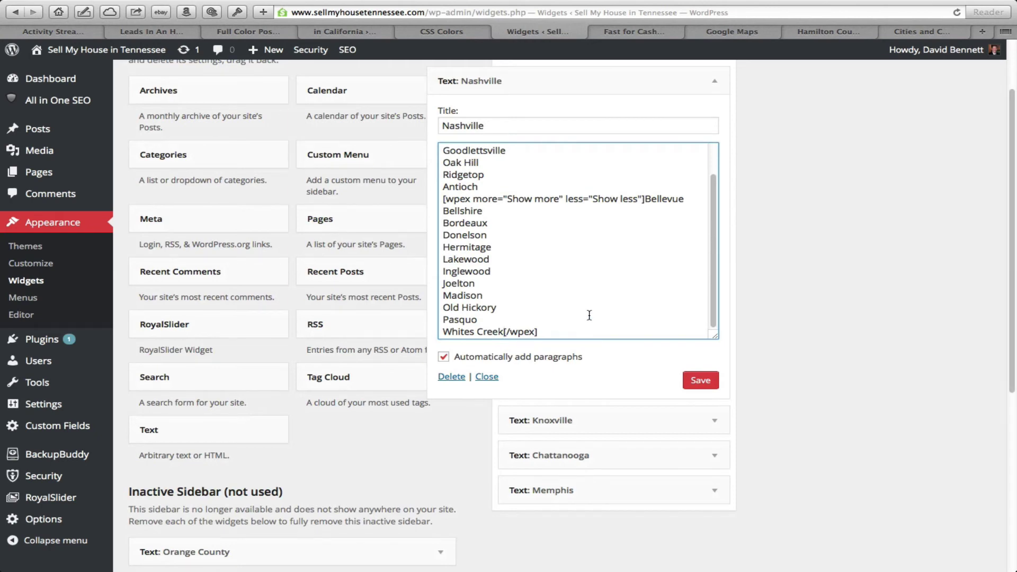
{"action": "scroll", "coordinate": [589, 315], "scroll_direction": "up", "scroll_amount": 3}
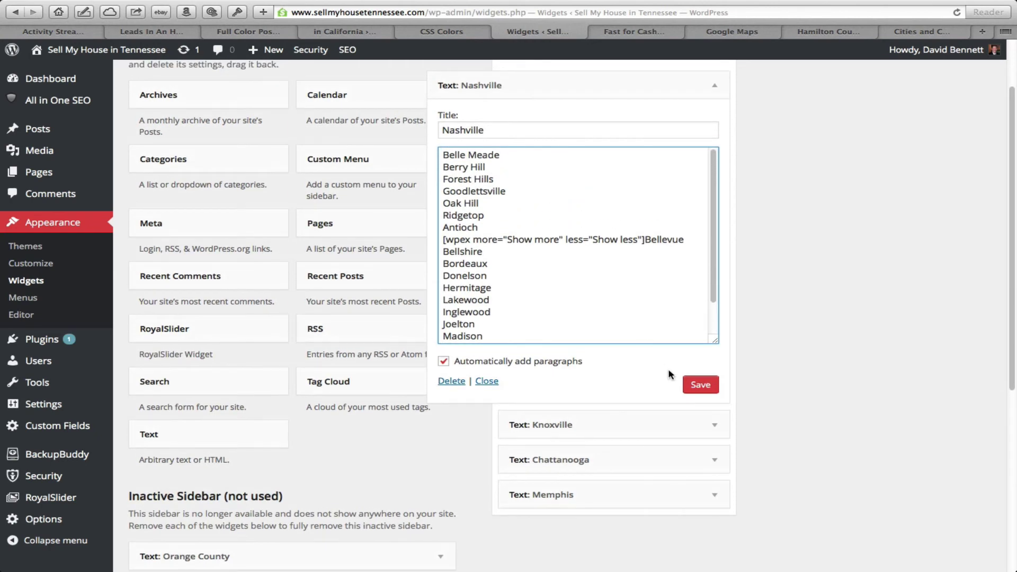
{"action": "left_click", "coordinate": [700, 385]}
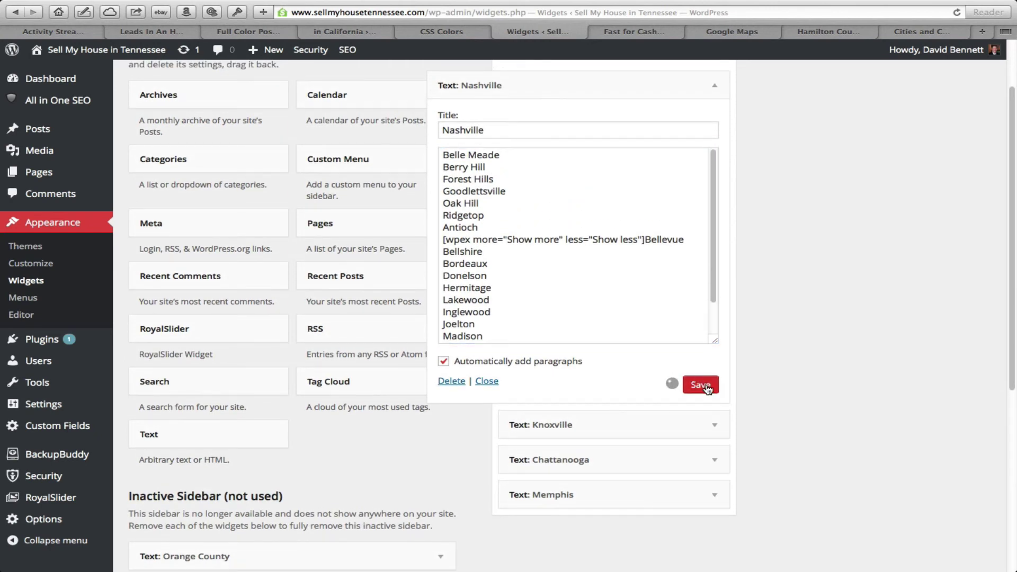
Step: Reload the live site and check the Nashville footer list by expanding and collapsing it
{"action": "left_click", "coordinate": [635, 33]}
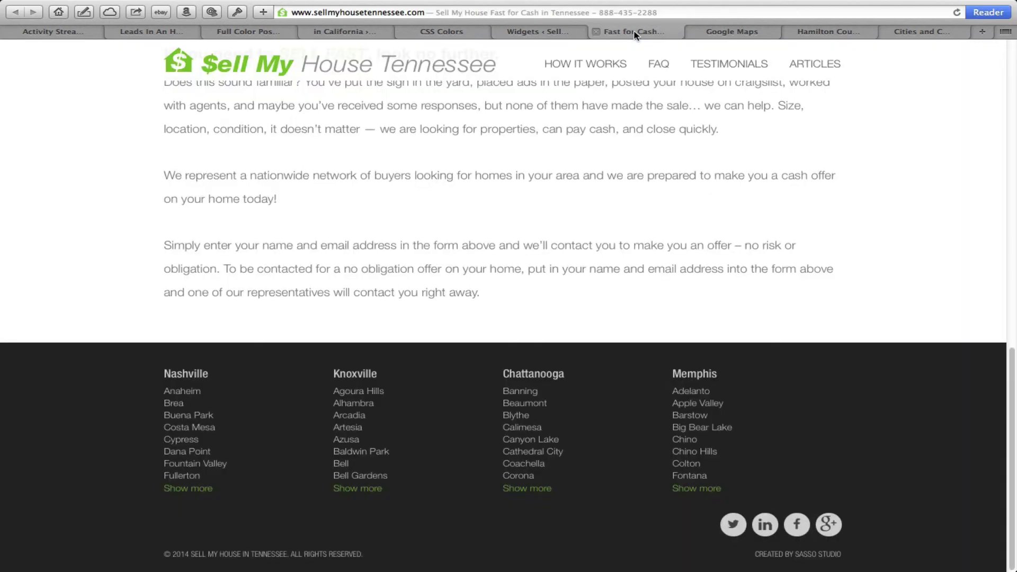
{"action": "key", "text": "super+r"}
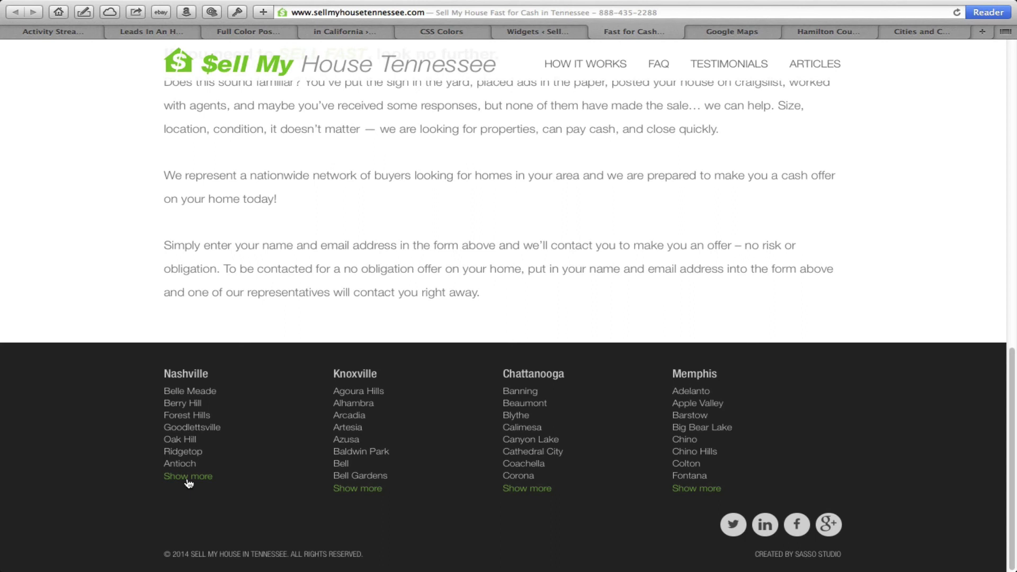
{"action": "left_click", "coordinate": [187, 484]}
{"action": "scroll", "coordinate": [261, 483], "scroll_direction": "down", "scroll_amount": 3}
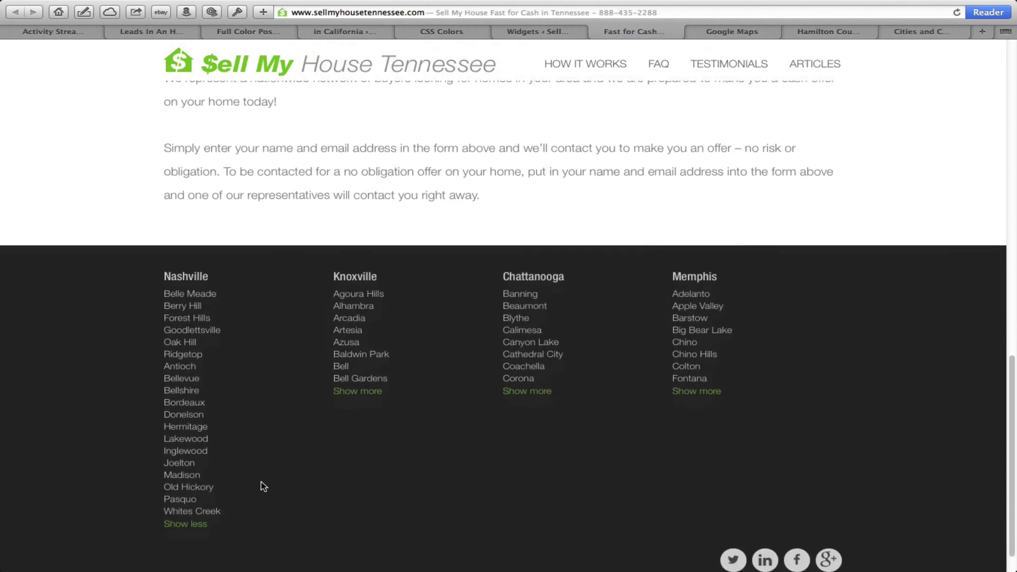
{"action": "left_click", "coordinate": [186, 521]}
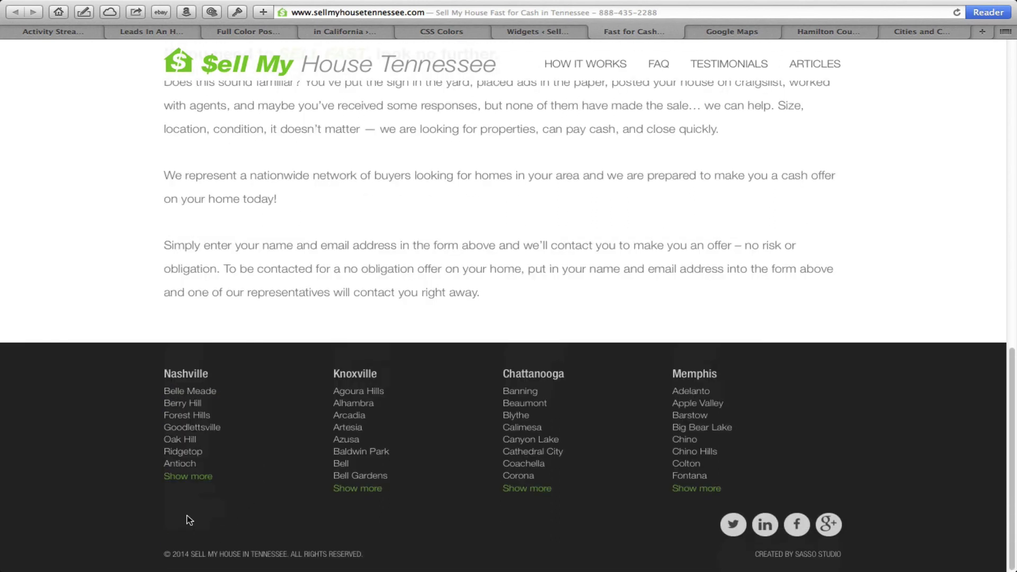